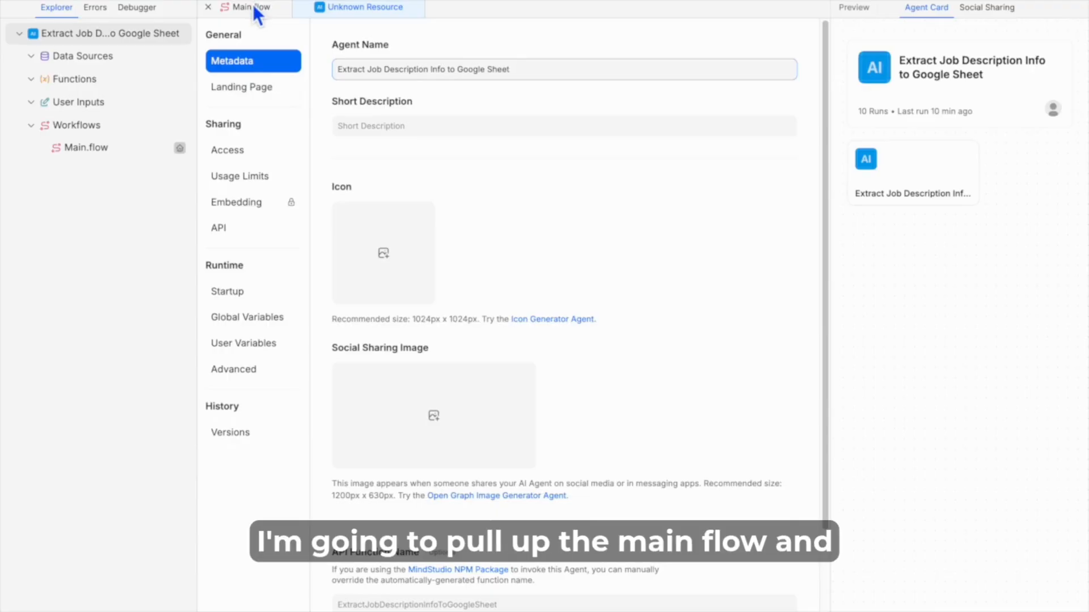
# Open the Main.flow workflow and review the Start block's configuration and the prompt of the Generate Text block that follows it
pyautogui.click(254, 8)
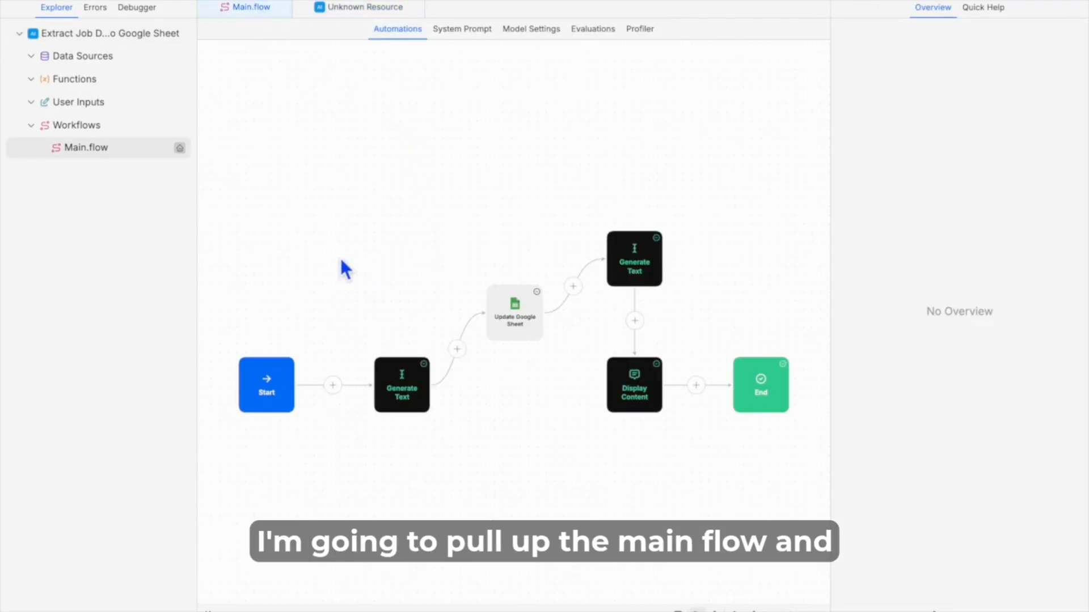
pyautogui.click(272, 383)
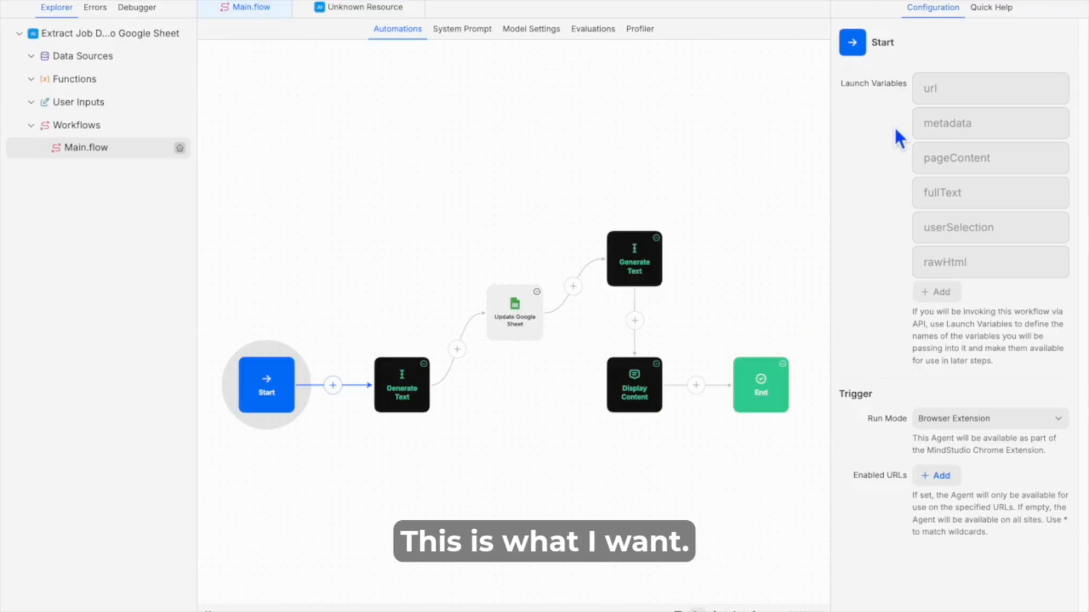
pyautogui.click(400, 397)
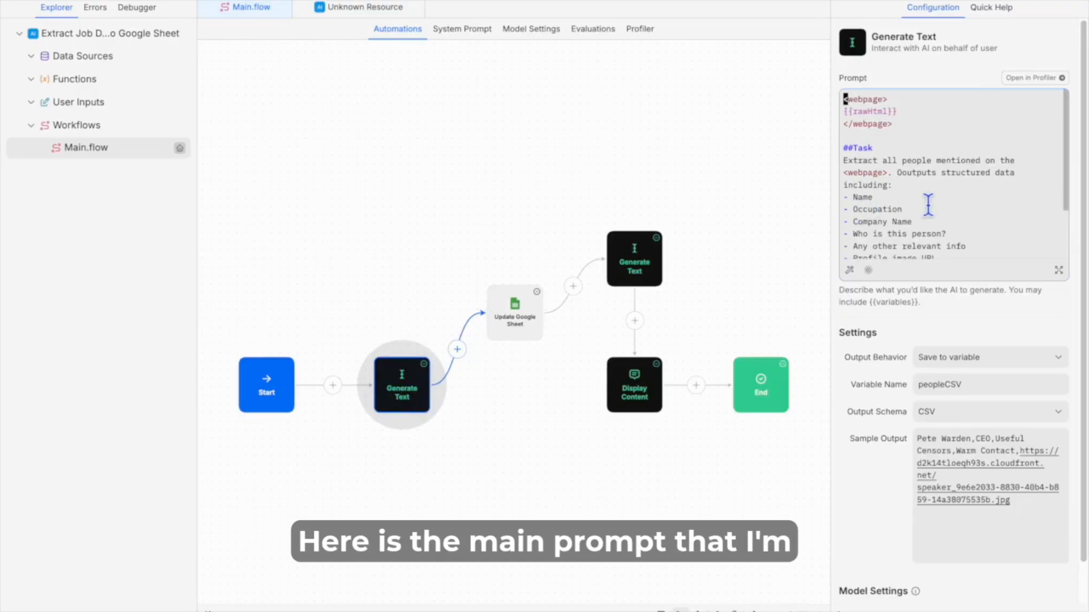
pyautogui.scroll(-2, 930, 204)
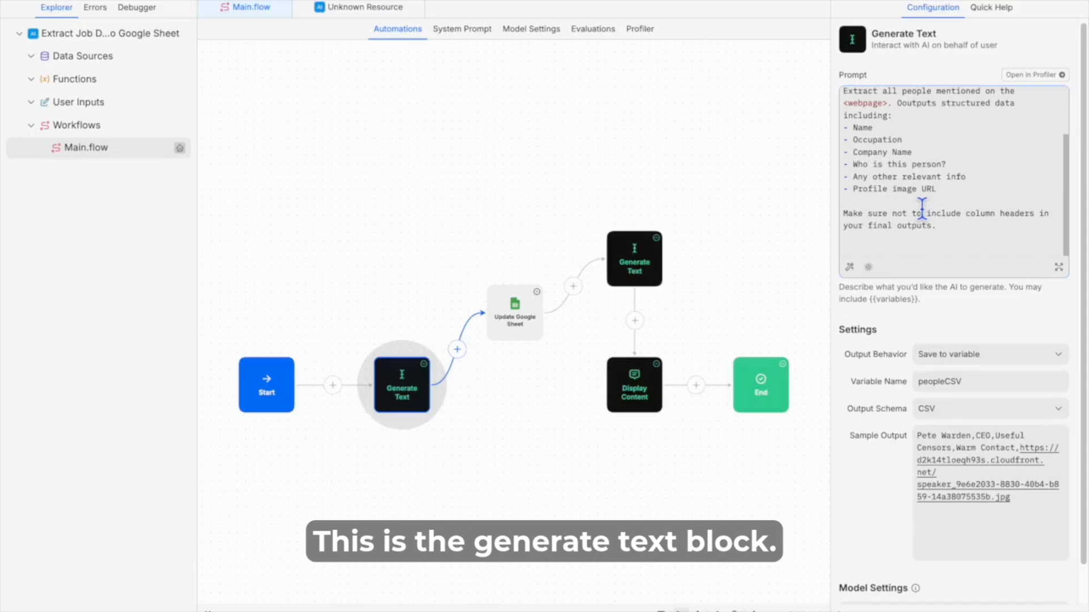
# Replace "people" with "job description" in the extraction task of the first Generate Text block's prompt
pyautogui.doubleClick(915, 92)
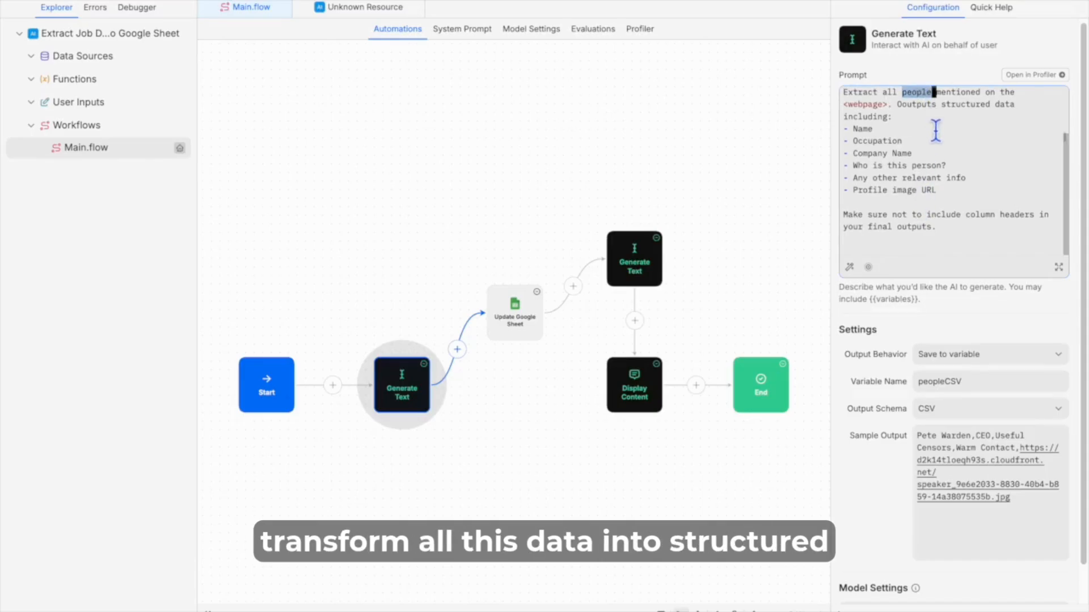
pyautogui.write('j')
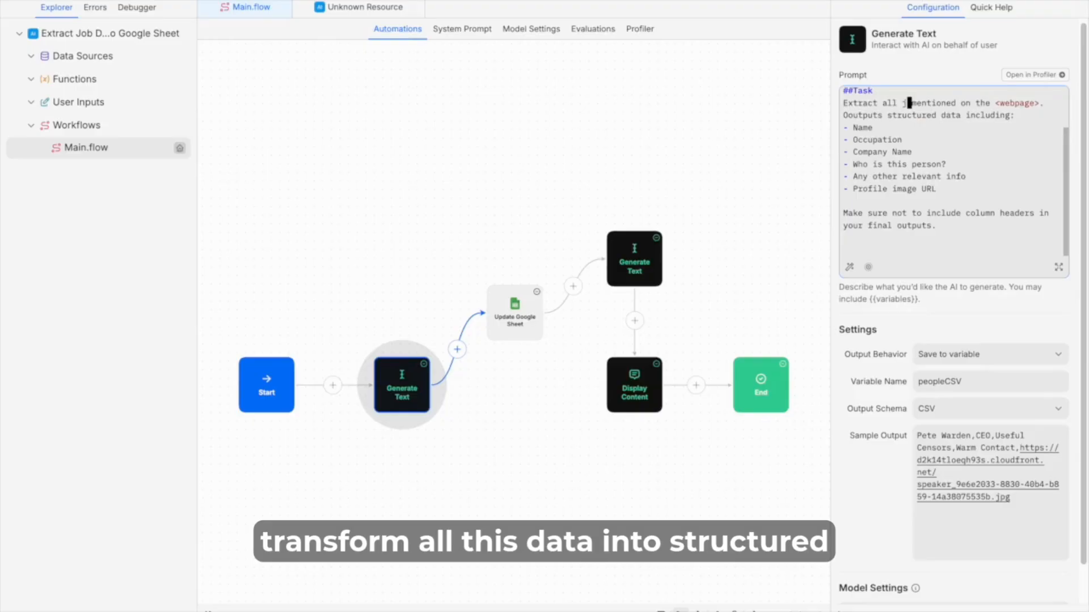
pyautogui.write('ob descript')
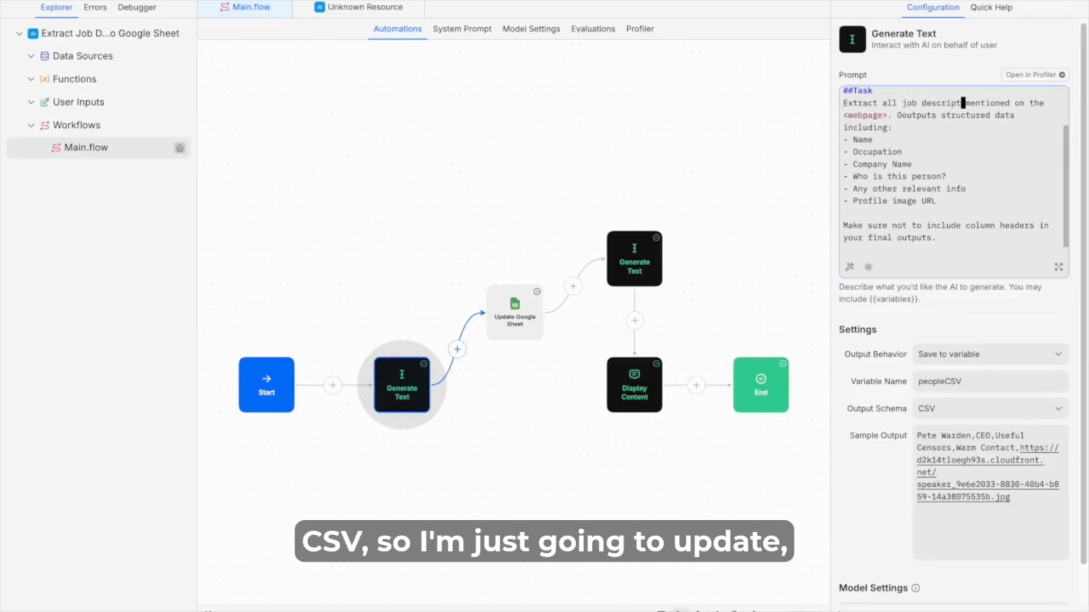
pyautogui.write('ion')
# Insert "information" so the task reads "Extract all job description information mentioned on the <webpage>"
pyautogui.doubleClick(1009, 105)
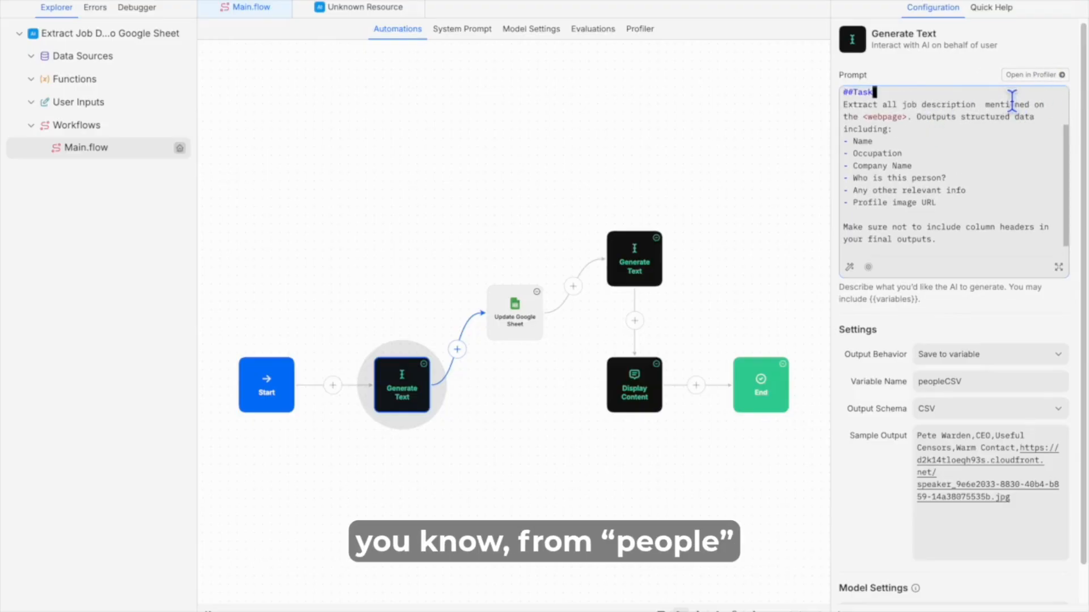
pyautogui.write('inform')
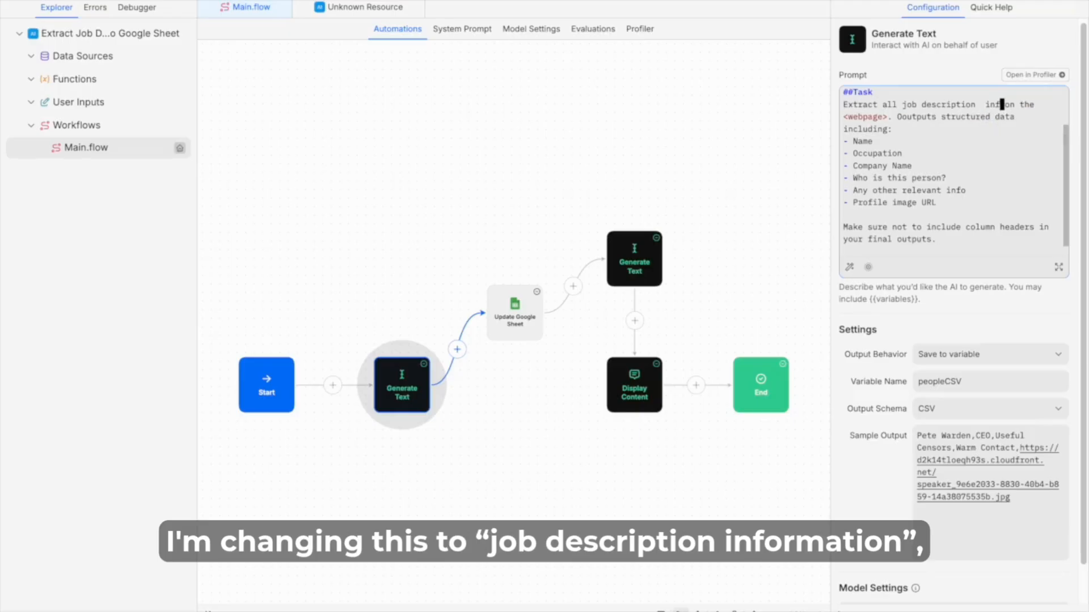
pyautogui.press('BackSpace')
pyautogui.press('BackSpace')
pyautogui.press('BackSpace')
pyautogui.press('BackSpace')
pyautogui.press('BackSpace')
pyautogui.press('BackSpace')
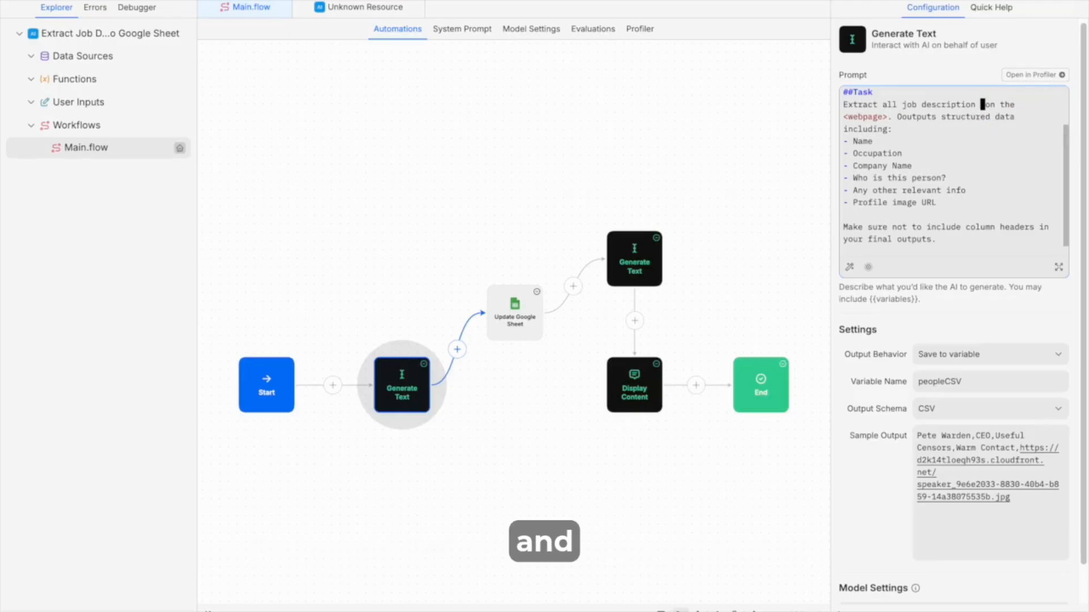
pyautogui.write('information mentioned')
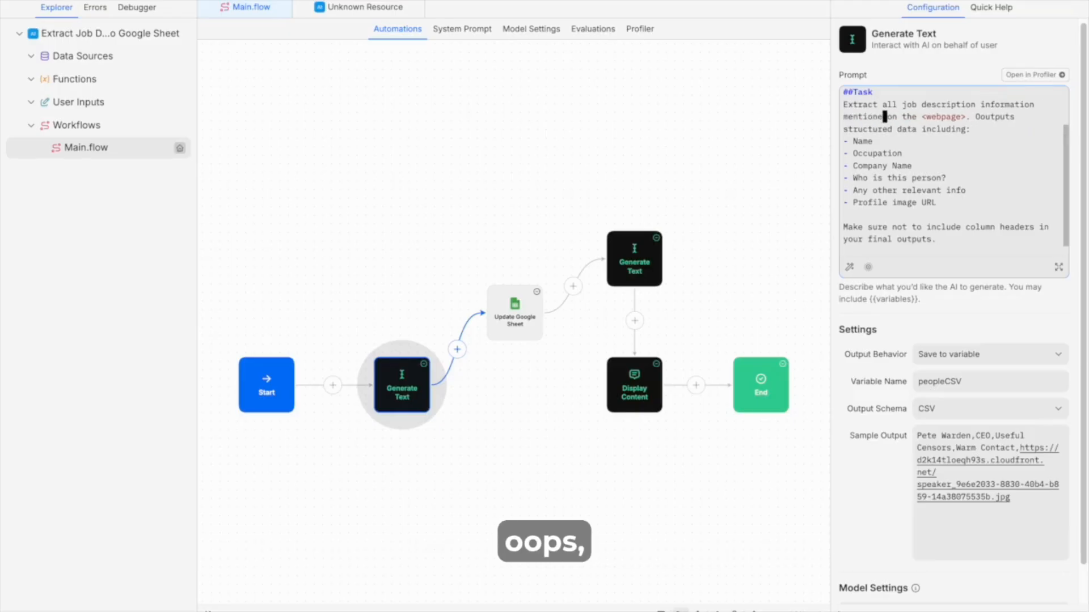
# Correct the misspelled "Ooutputs" in the prompt's task to "Output"
pyautogui.click(992, 118)
pyautogui.press('BackSpace')
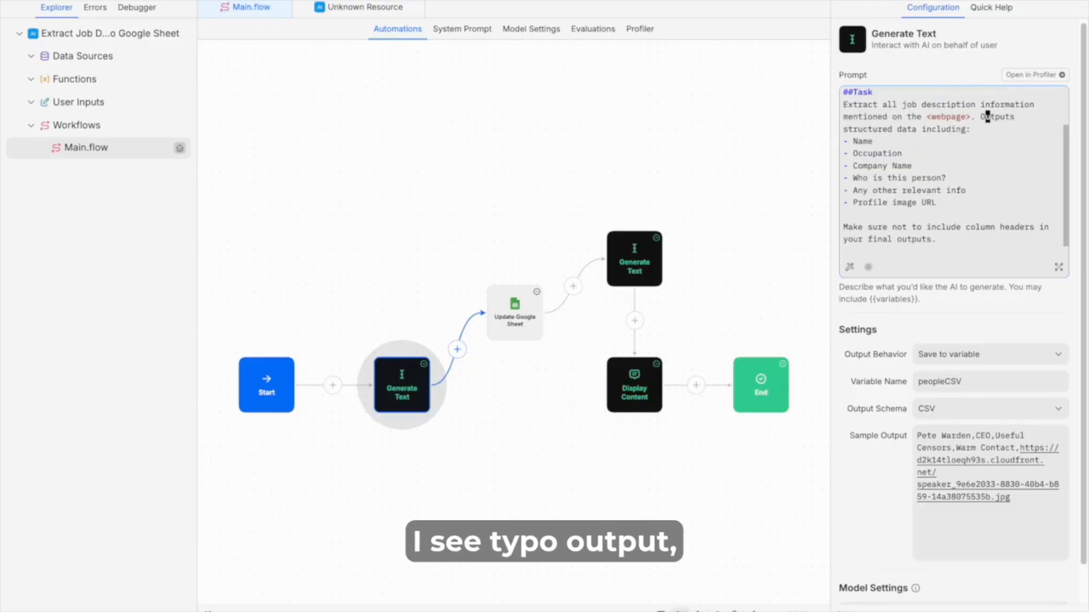
pyautogui.press('End')
pyautogui.press('BackSpace')
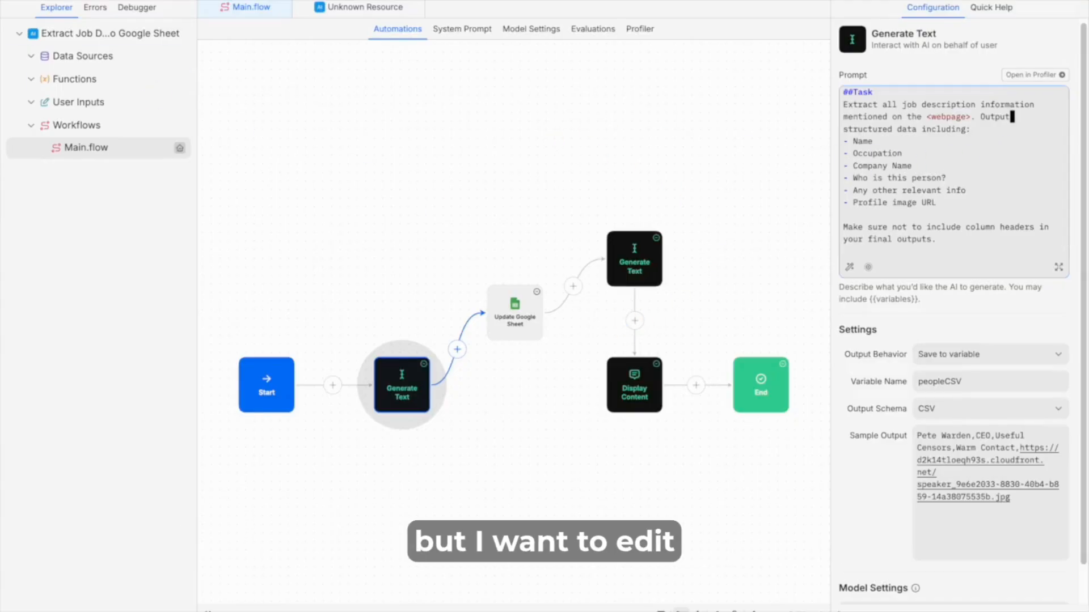
# Replace the "Name" and "Occupation" entries in the prompt's data list with "URL" and "Title"
pyautogui.doubleClick(866, 142)
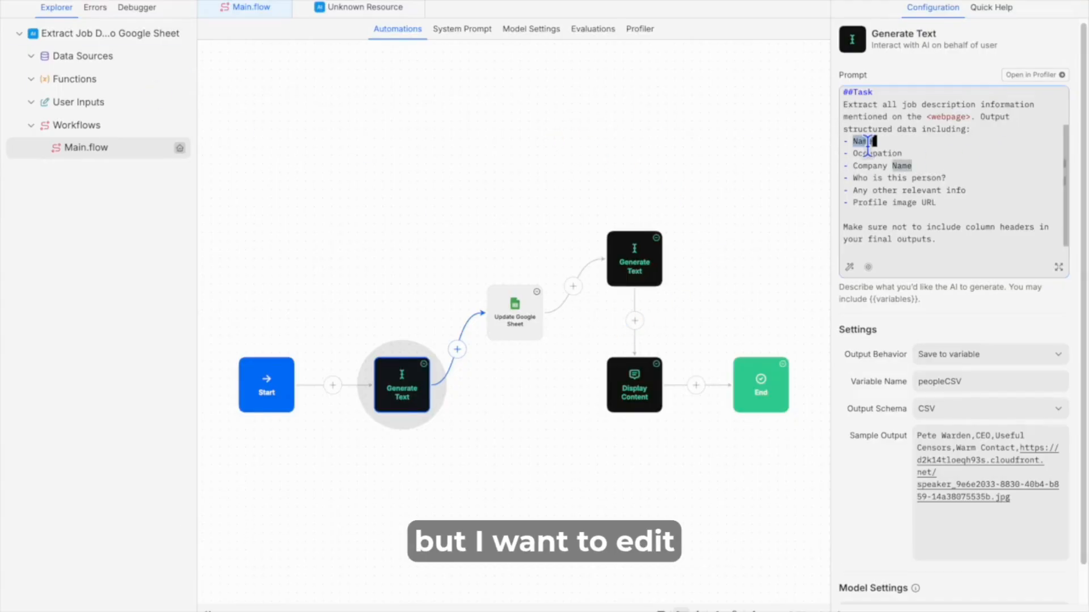
pyautogui.write('f')
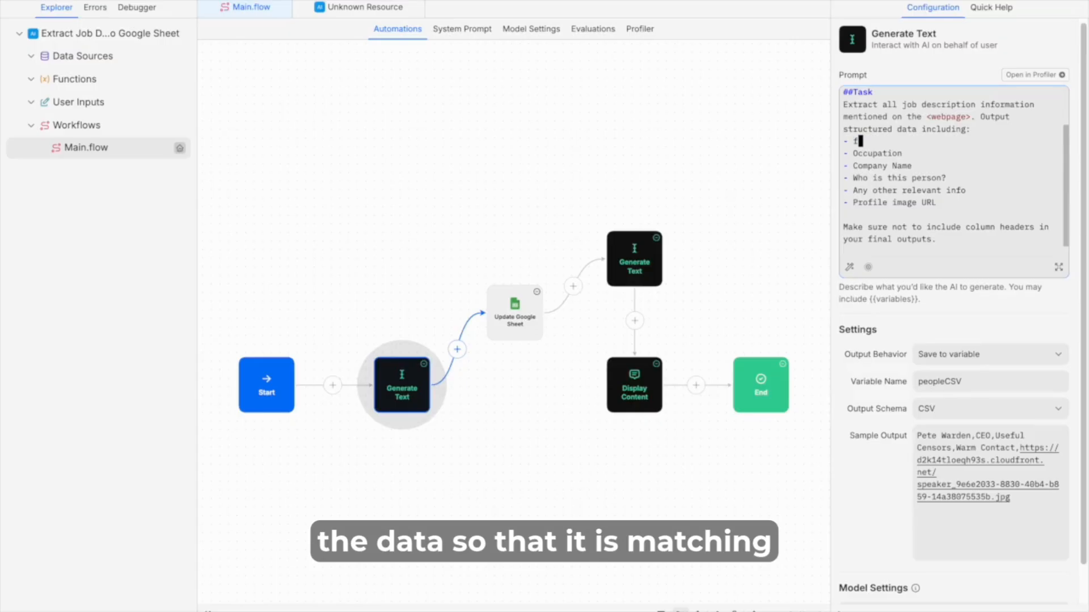
pyautogui.write('RL')
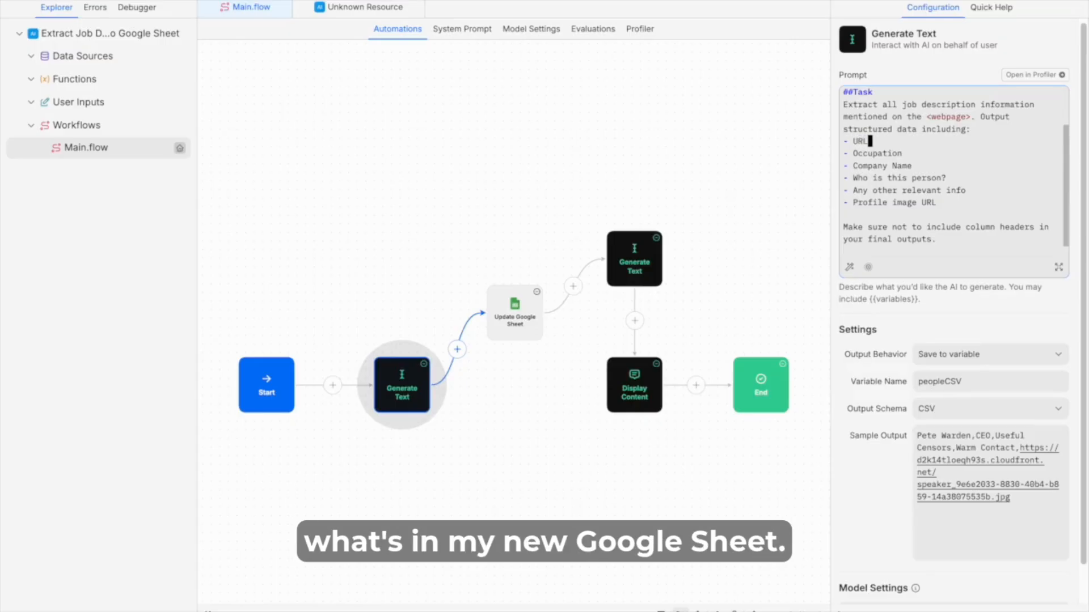
pyautogui.doubleClick(876, 153)
pyautogui.write('Title')
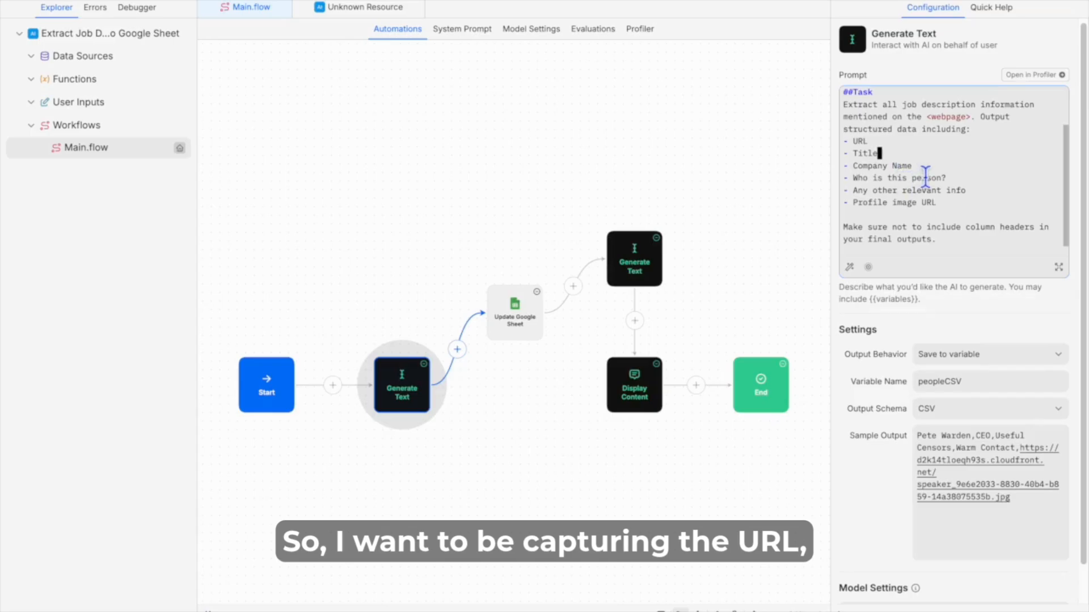
# Replace "Who is this person?" with "Location" and "Any other relevant info" with "Salary Minimum" in the prompt's data list
pyautogui.click(856, 177)
pyautogui.moveTo(868, 183); pyautogui.dragTo(964, 180)
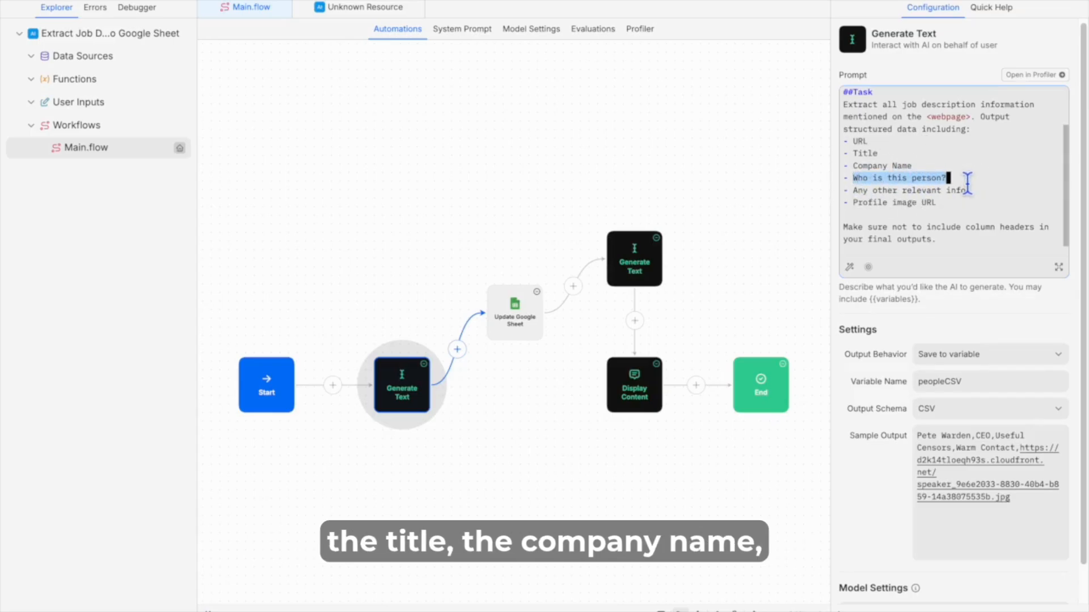
pyautogui.write('Location')
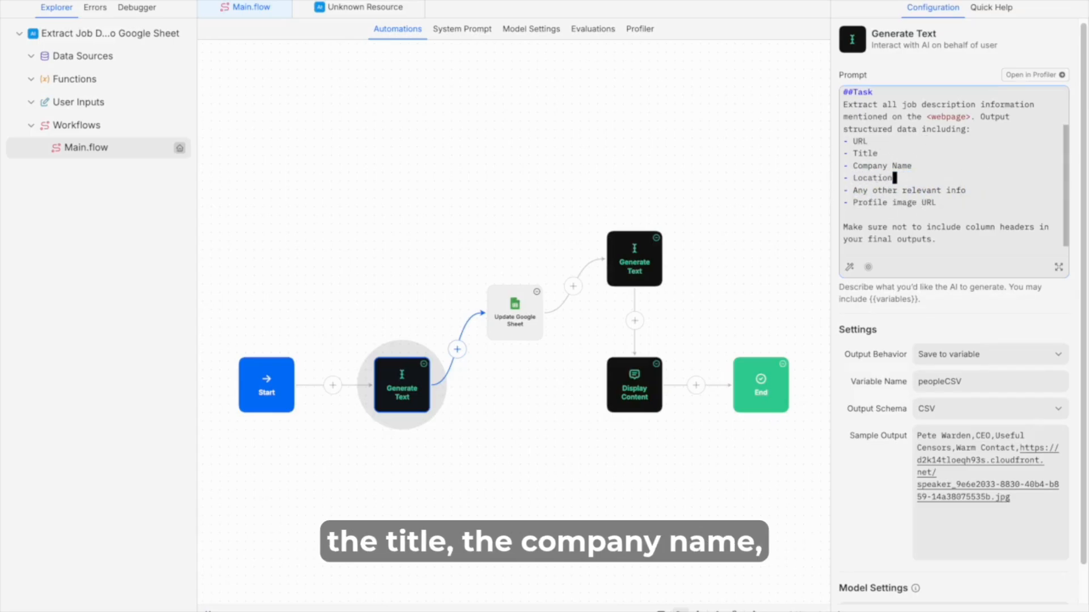
pyautogui.moveTo(858, 191)
pyautogui.mouseDown()
pyautogui.moveTo(968, 192)
pyautogui.moveTo(873, 195)
pyautogui.mouseUp()
pyautogui.press('BackSpace')
pyautogui.write('Sa')
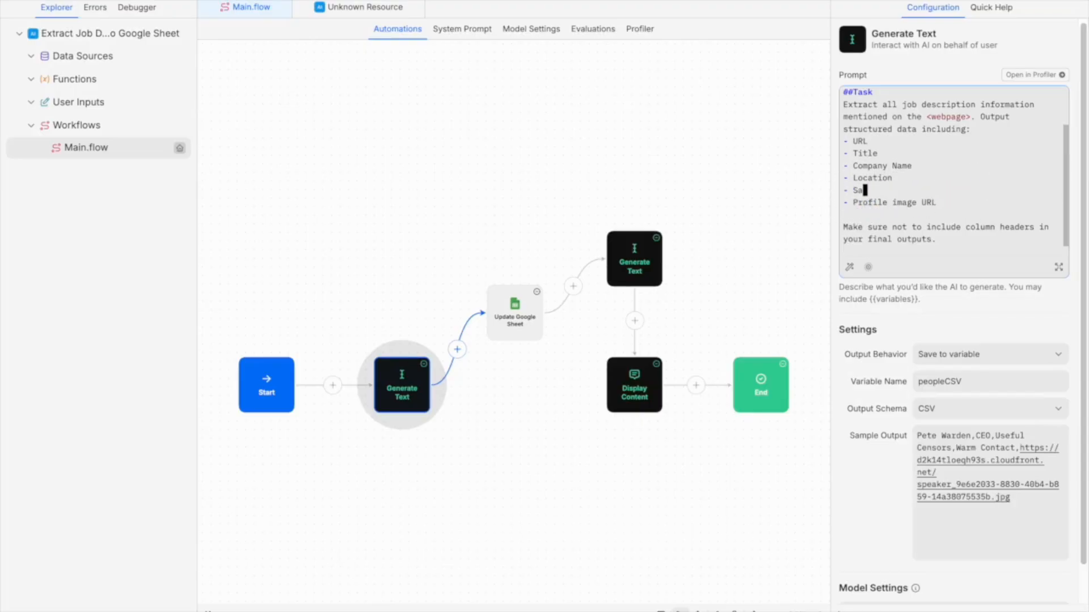
pyautogui.write('lary Minimu')
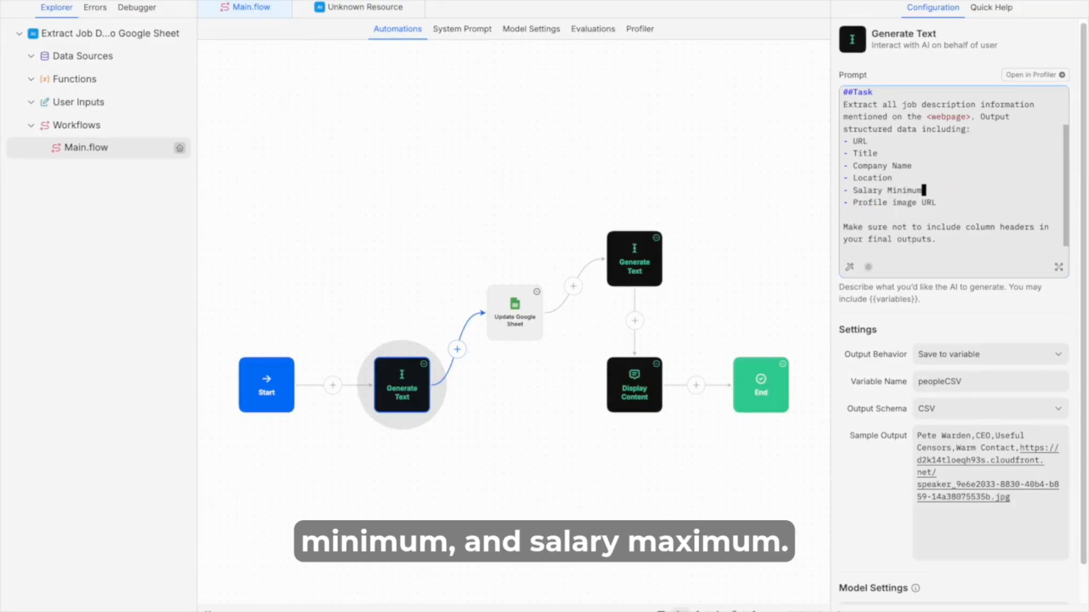
pyautogui.write('m')
# Replace "Profile image URL" with "Salary Maximum" and add a list entry "Full text of job description" below it
pyautogui.moveTo(852, 203); pyautogui.dragTo(964, 205)
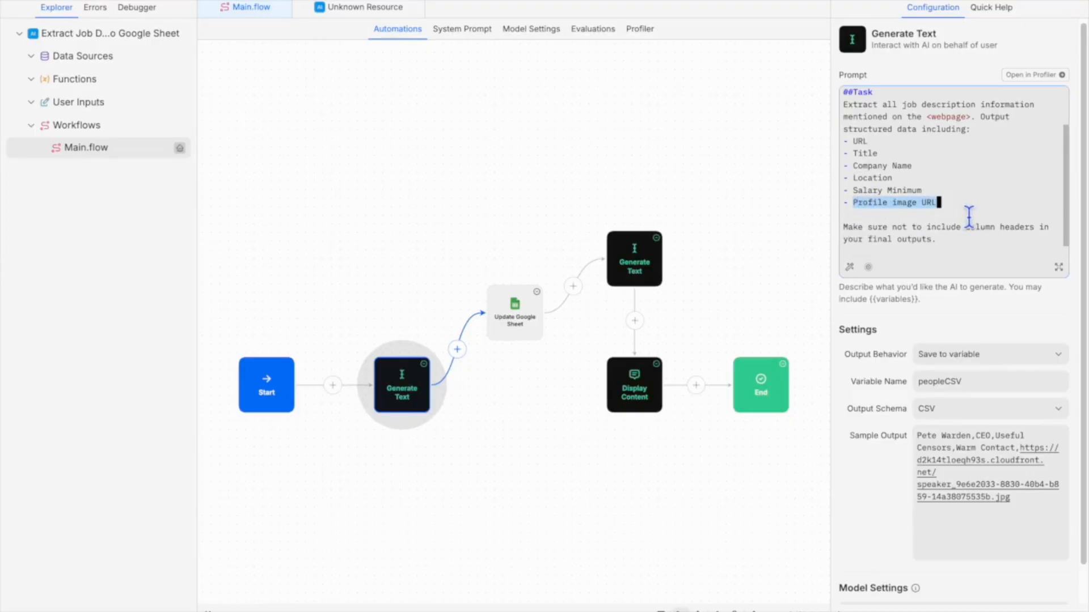
pyautogui.write('Salary Maximum')
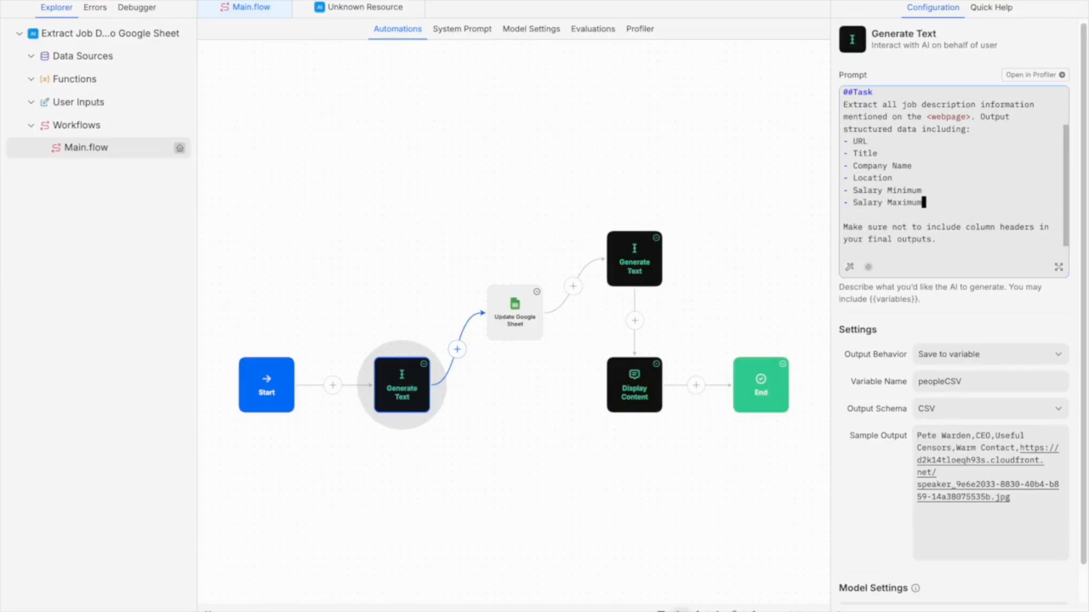
pyautogui.press('Return')
pyautogui.write('-')
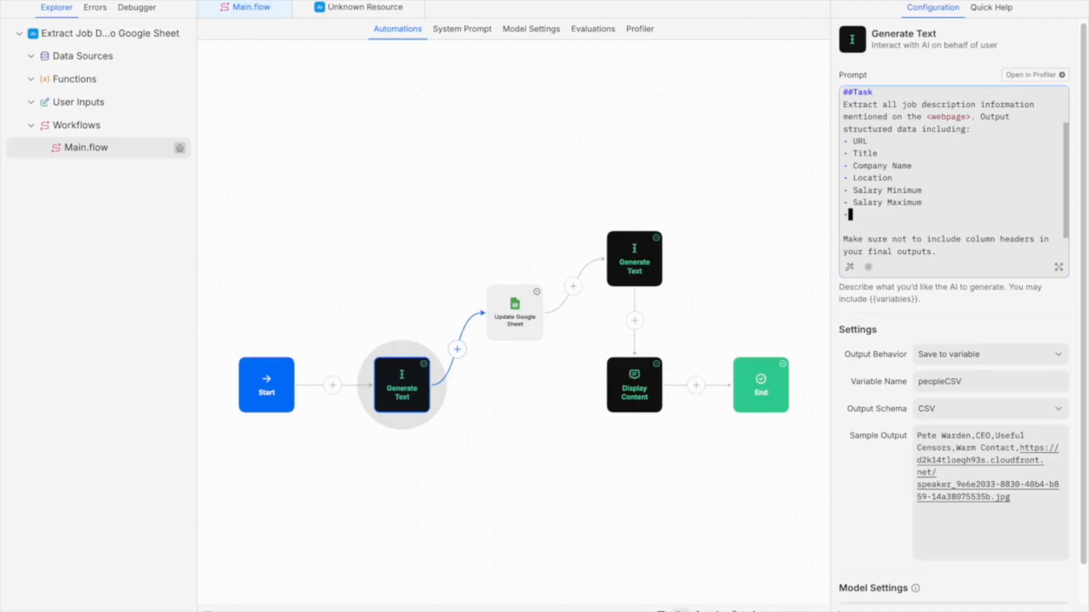
pyautogui.write(' Full text of job description')
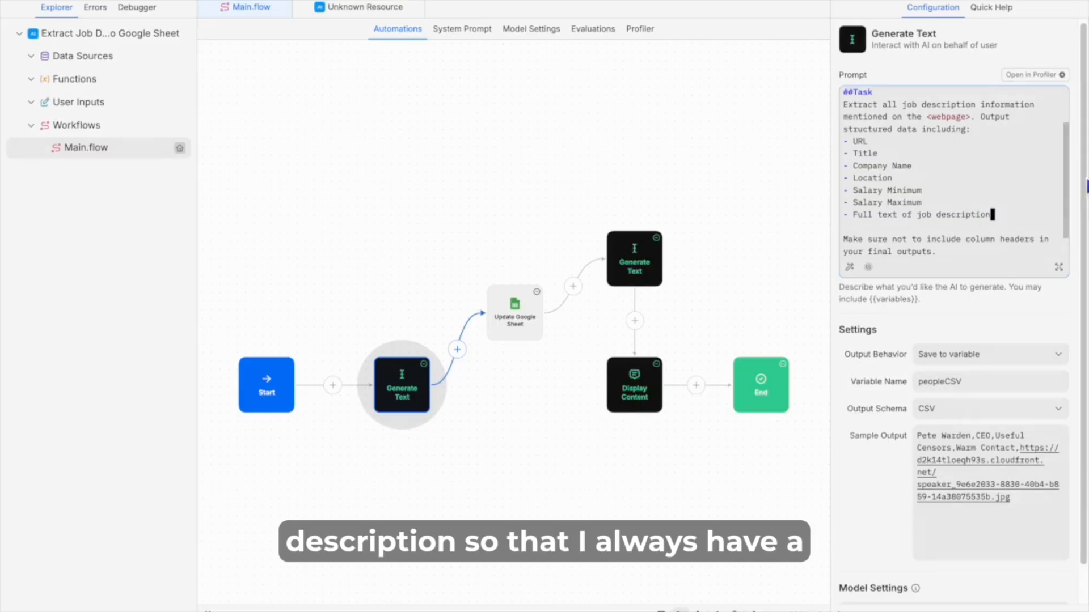
# Add a <URL> opening tag below the webpage section of the prompt, with the {{url}} variable on the following line
pyautogui.scroll(3, 950, 195)
pyautogui.click(916, 127)
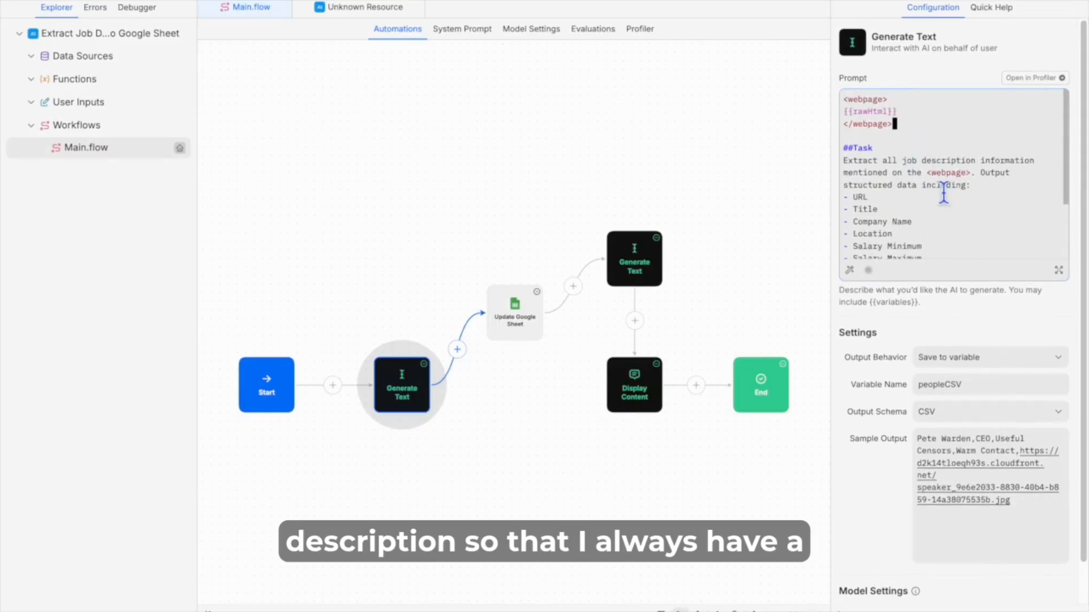
pyautogui.press('Return')
pyautogui.press('Return')
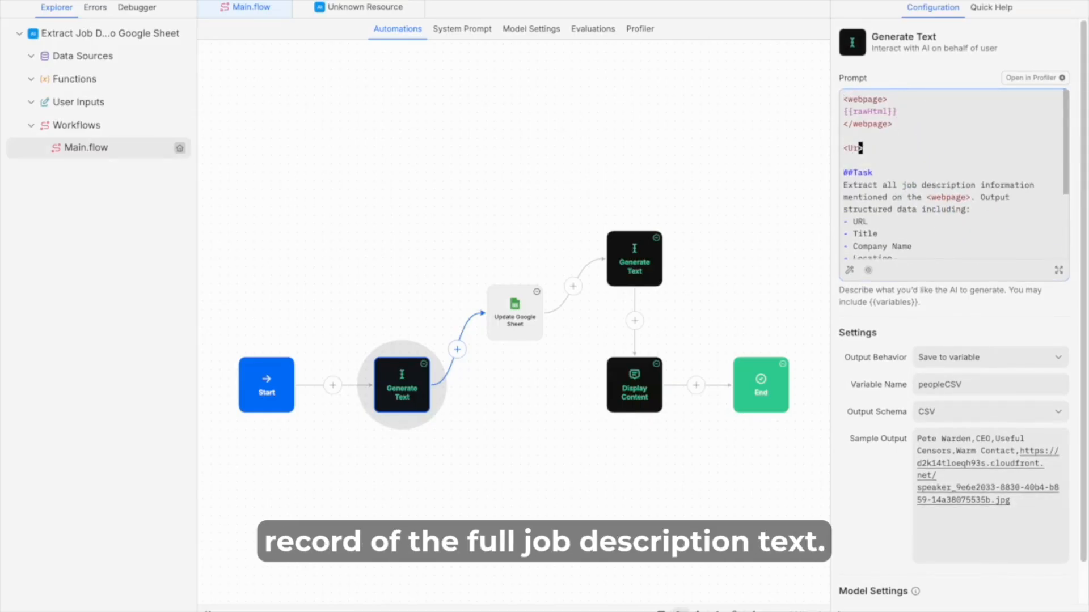
pyautogui.write('<URL>')
pyautogui.press('Return')
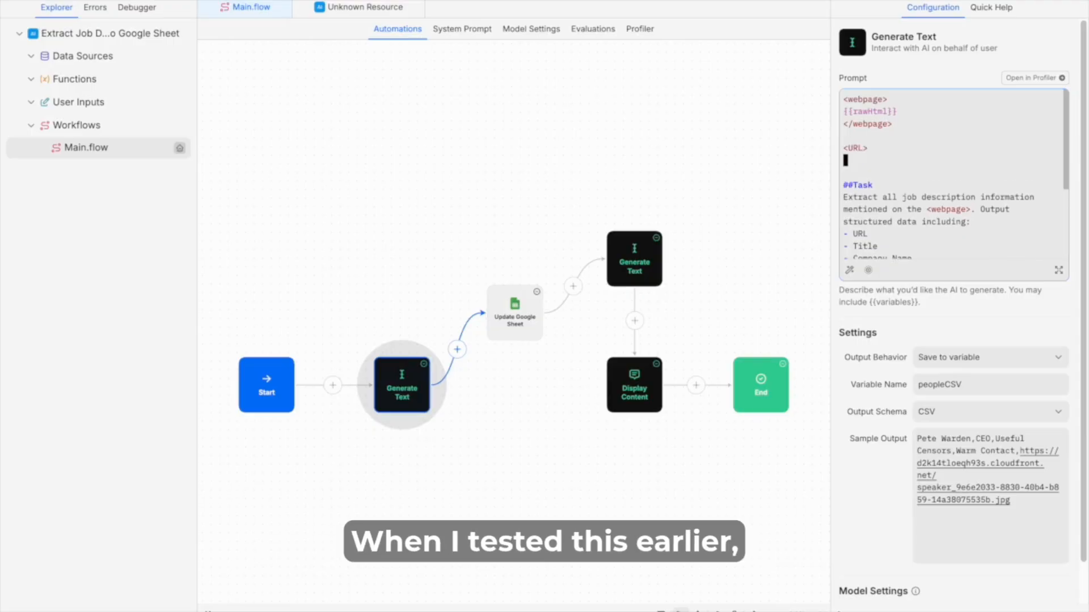
pyautogui.write('{{url')
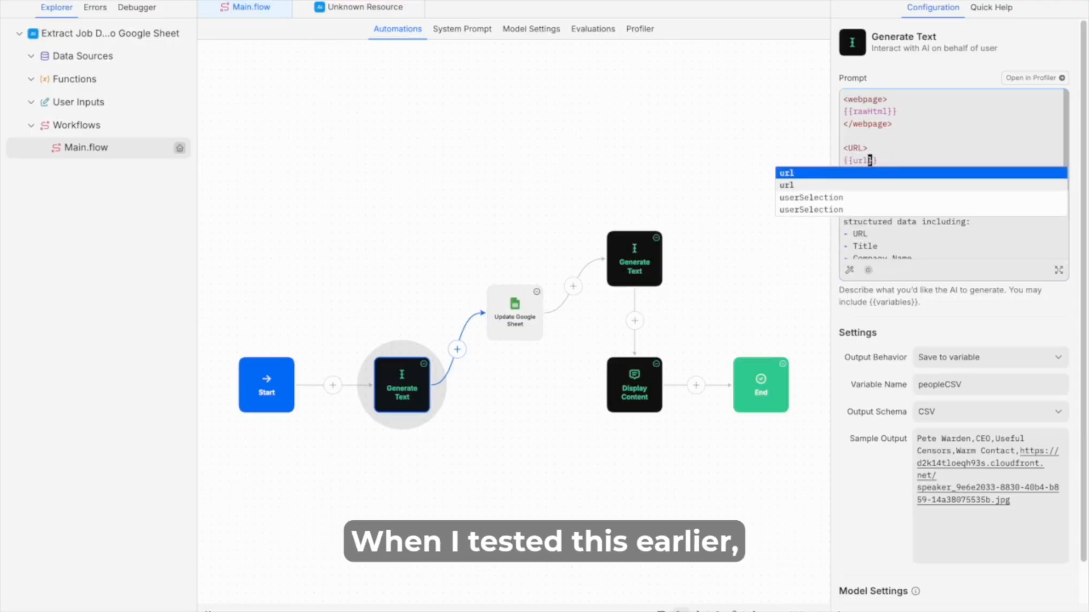
pyautogui.press('Return')
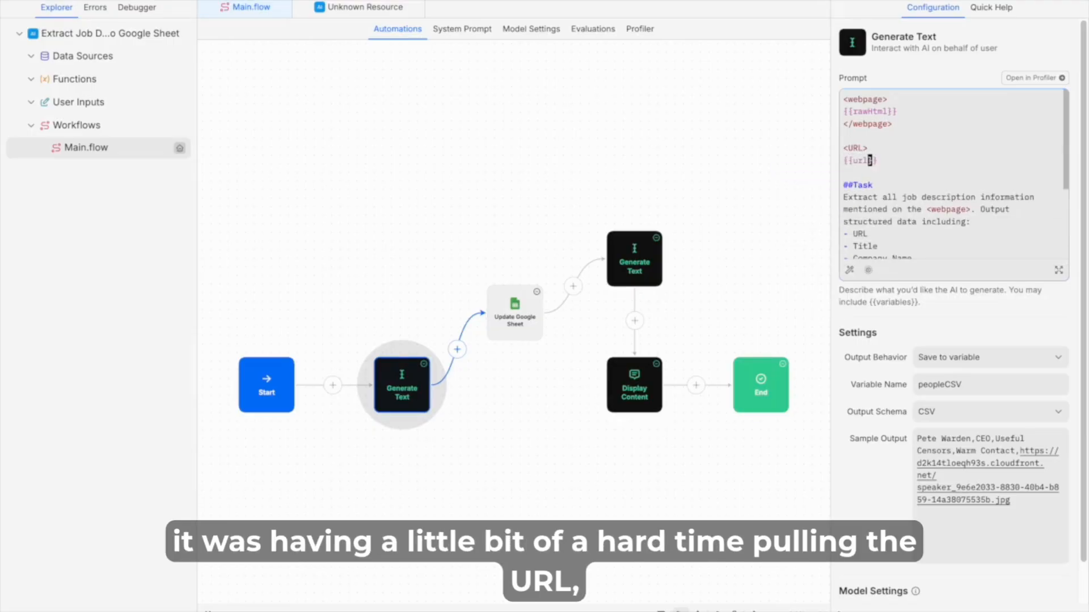
# Close the URL section with a </URL> tag under the variable and add a line break before the task heading
pyautogui.press('Right')
pyautogui.press('Right')
pyautogui.press('Right')
pyautogui.write('<')
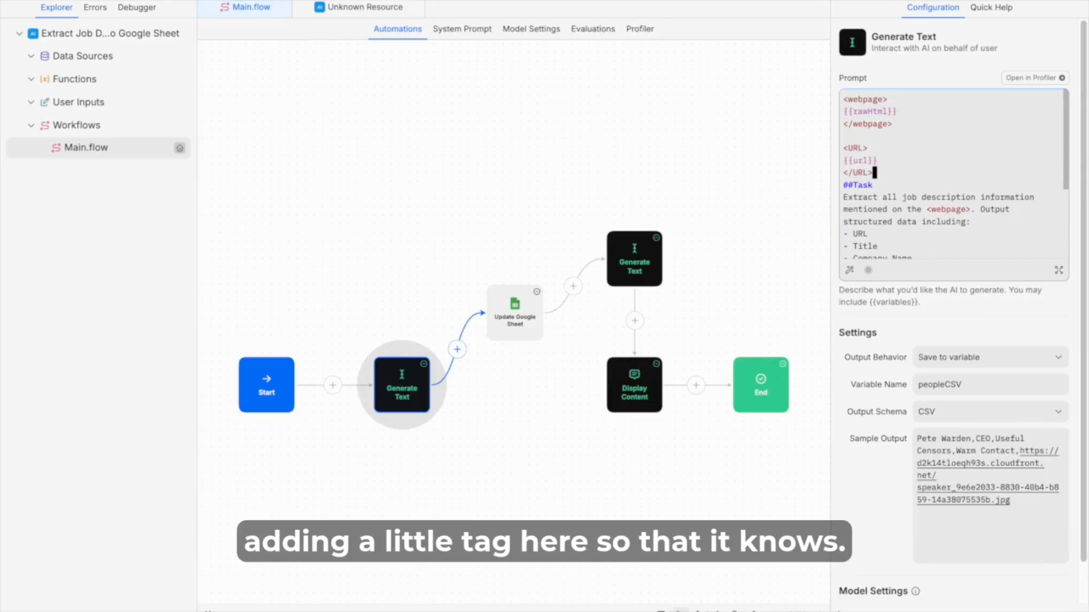
pyautogui.write('/URL>')
pyautogui.press('Return')
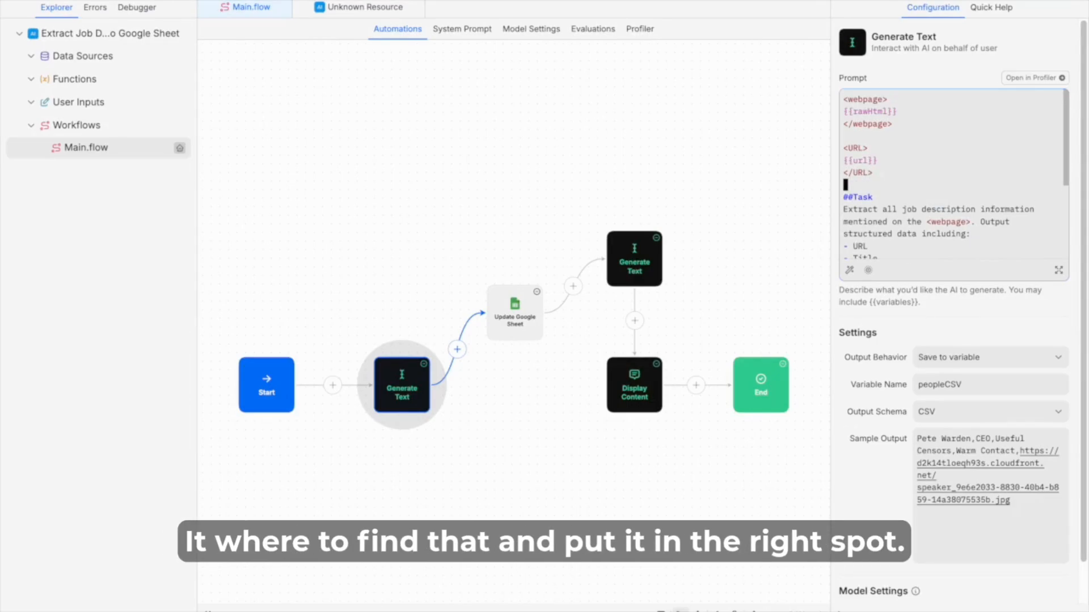
# Replace the Generate Text block's sample output with the copied job-posting CSV row for the Enablement Specialist role at Newsela
pyautogui.scroll(-2, 1003, 170)
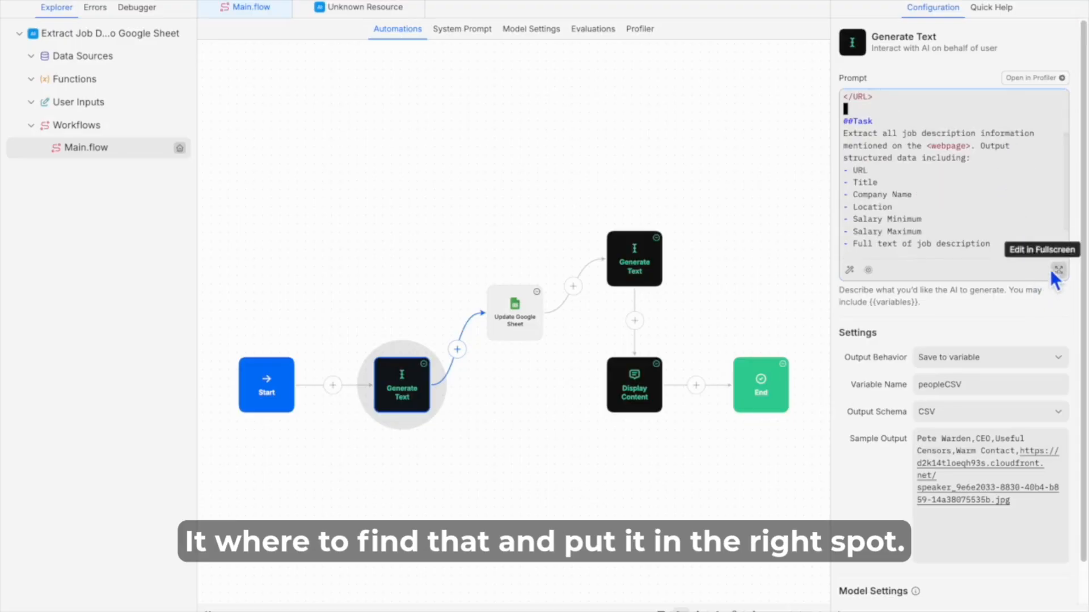
pyautogui.scroll(-1, 996, 189)
pyautogui.scroll(-1, 997, 189)
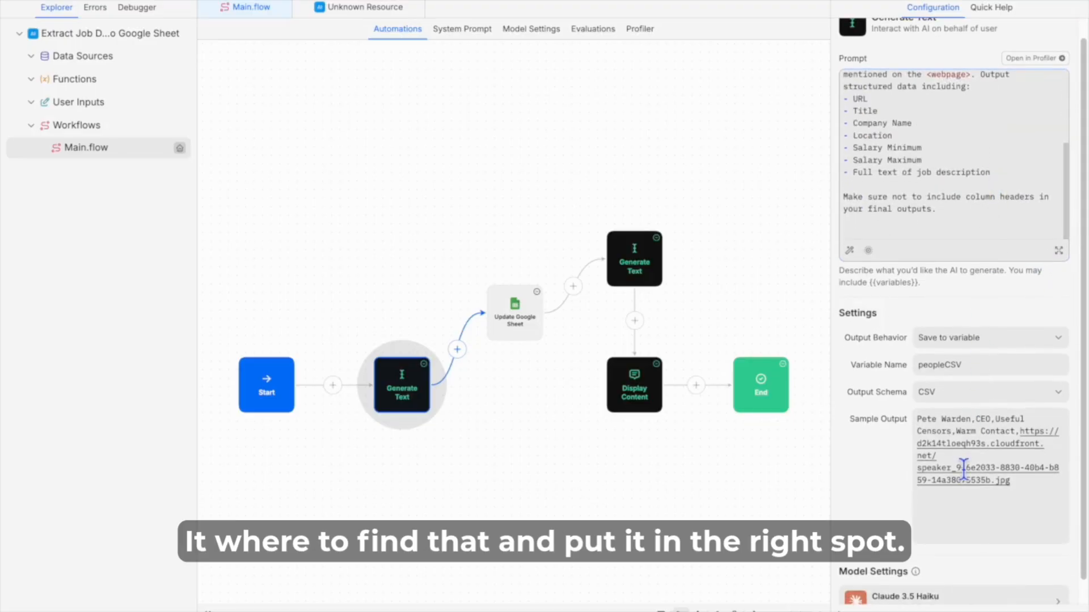
pyautogui.click(1025, 495)
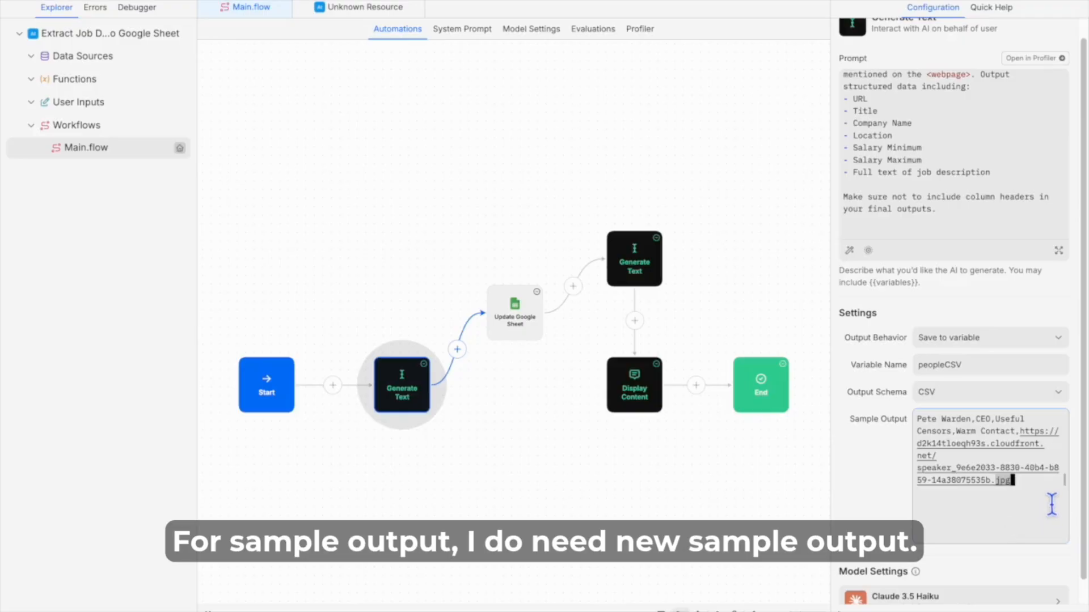
pyautogui.moveTo(1050, 503); pyautogui.dragTo(914, 422)
pyautogui.hotkey('ctrl', 'v')
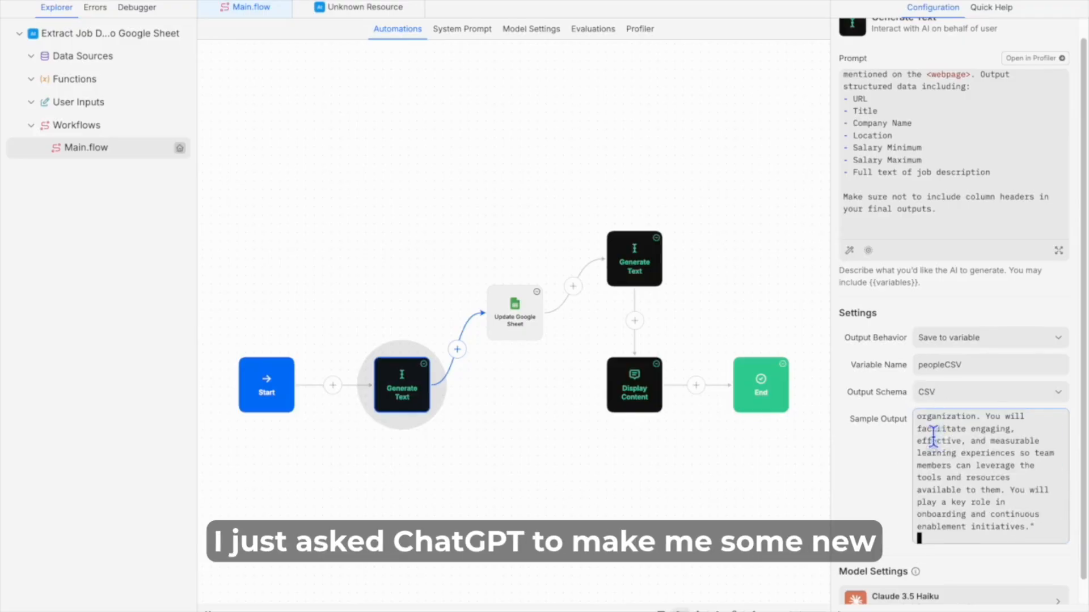
pyautogui.scroll(6, 1023, 514)
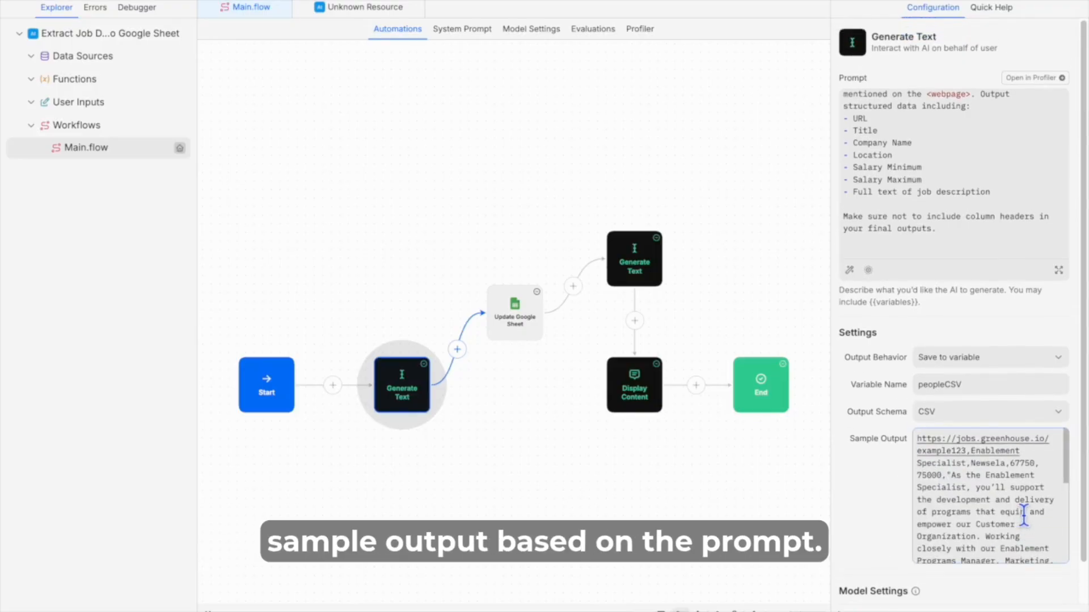
pyautogui.click(652, 530)
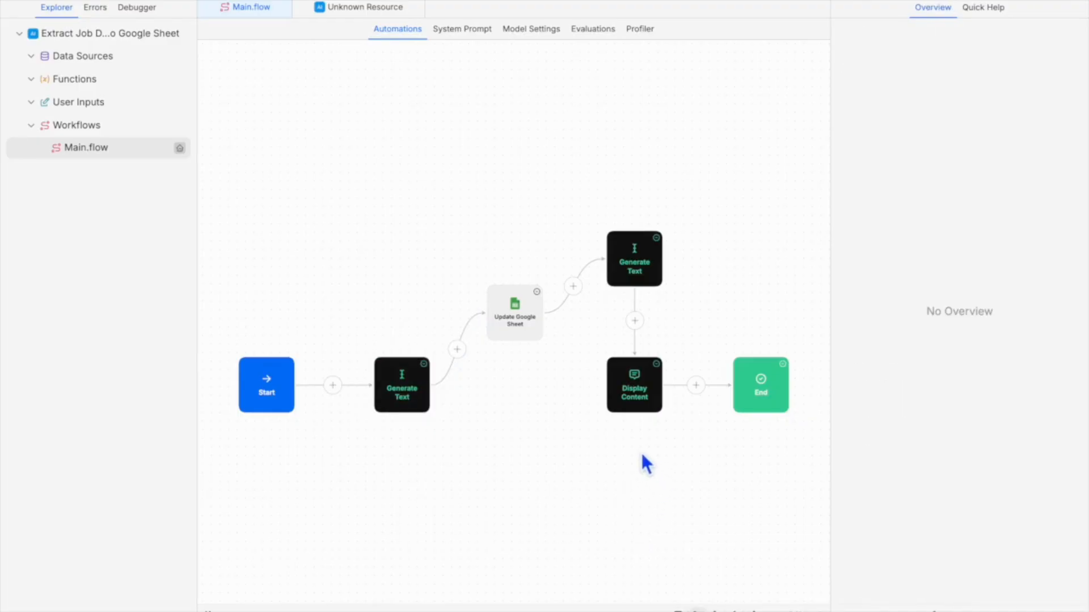
# Delete the Generate Text block that converts the CSV into a table and the Display Content block from the workflow
pyautogui.click(525, 332)
pyautogui.click(647, 266)
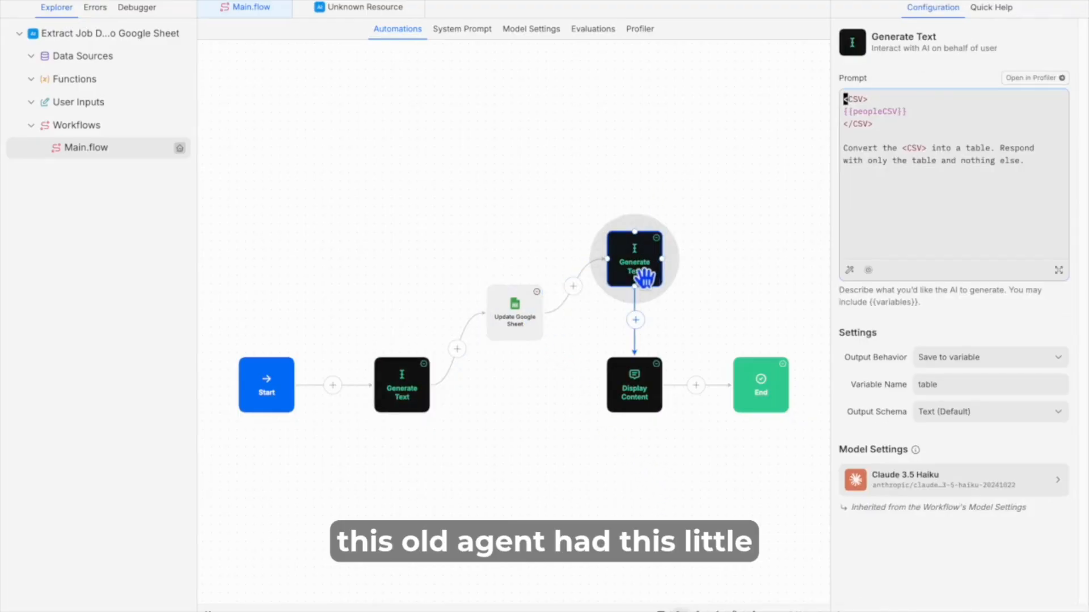
pyautogui.rightClick(643, 278)
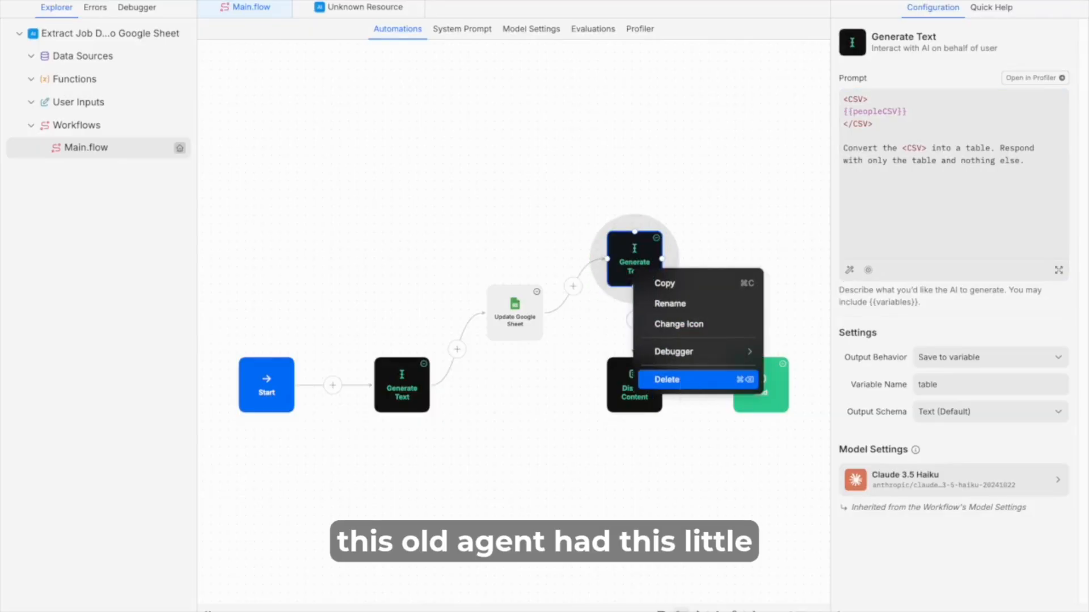
pyautogui.click(664, 377)
pyautogui.click(657, 366)
pyautogui.click(645, 391)
pyautogui.rightClick(645, 391)
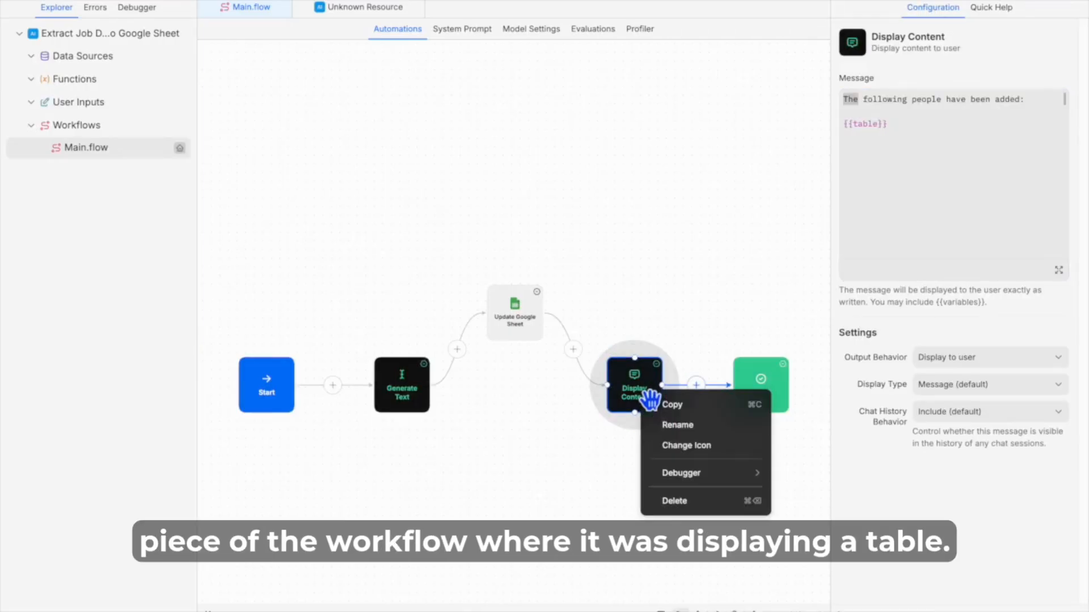
pyautogui.click(696, 499)
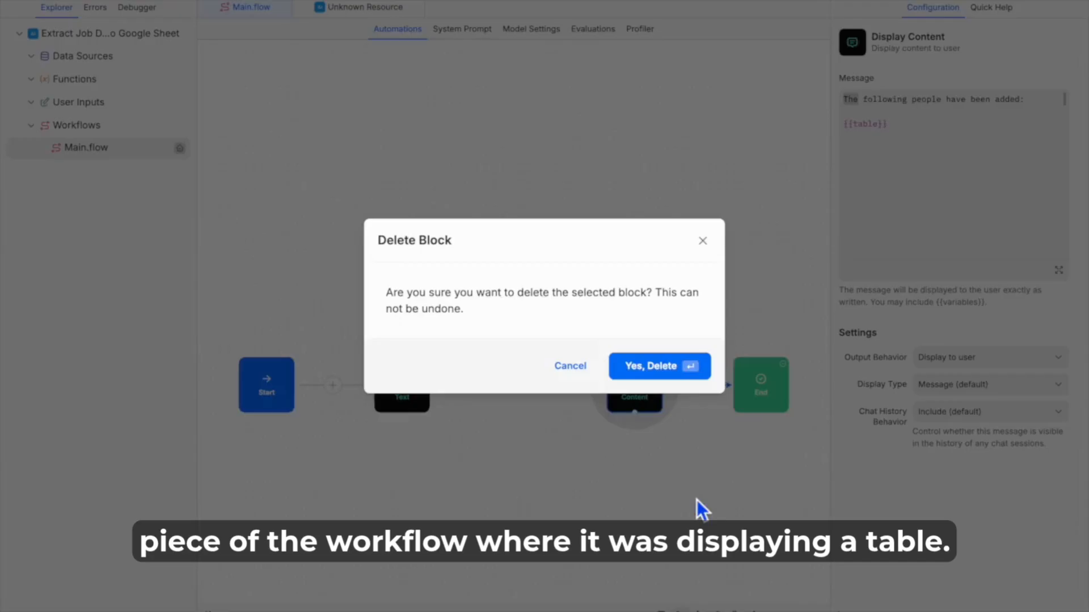
pyautogui.click(681, 369)
# Change the spreadsheet content variable of the Update Google Sheet block to {{jobsCSV}}
pyautogui.click(527, 320)
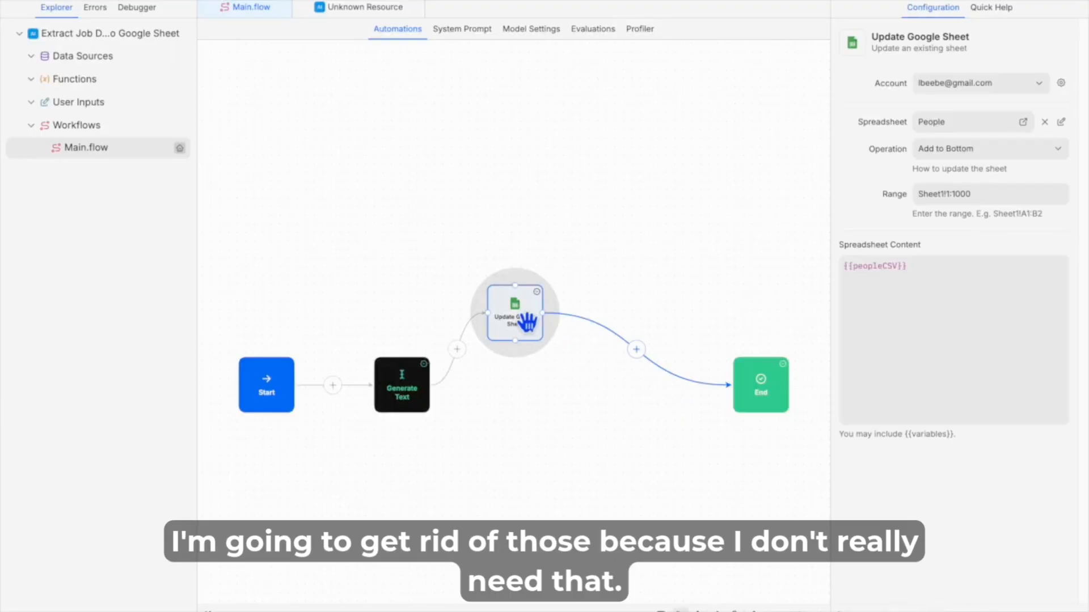
pyautogui.click(874, 267)
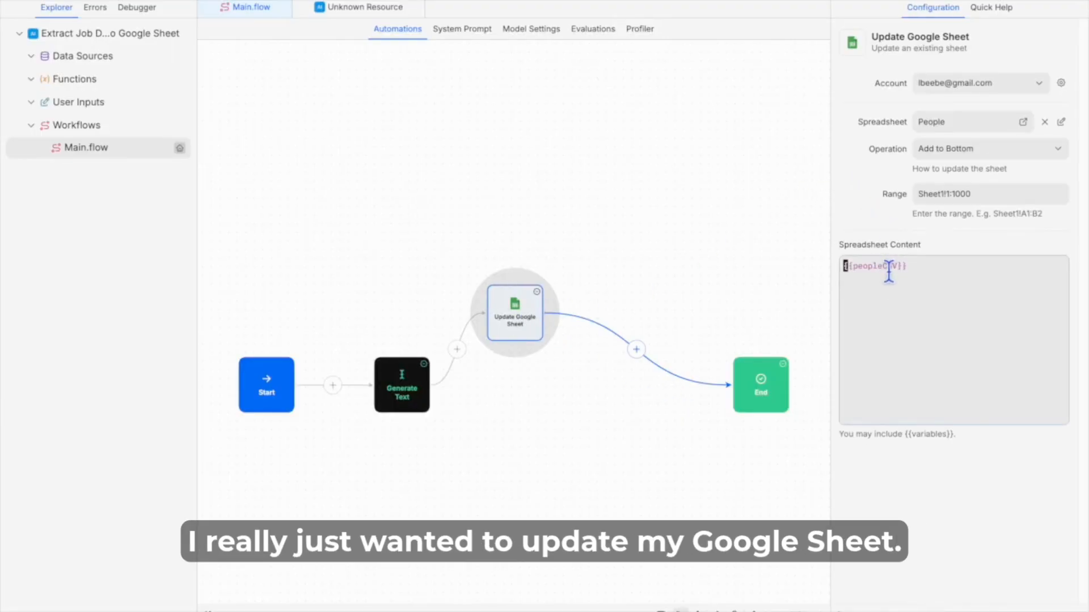
pyautogui.moveTo(888, 268); pyautogui.dragTo(854, 266)
pyautogui.write('jobs')
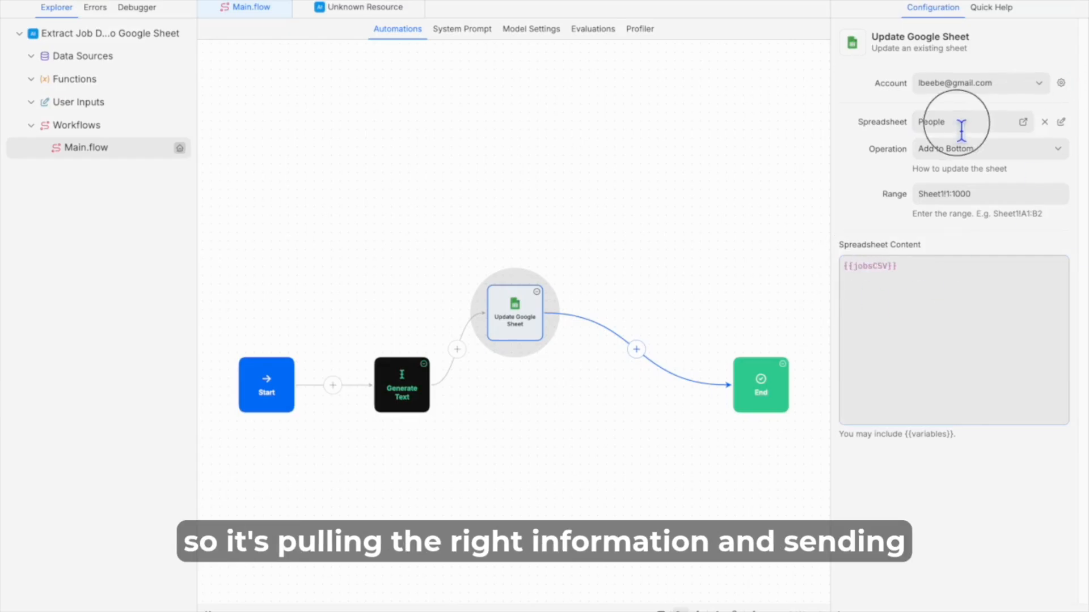
# Set the Update Google Sheet block's target spreadsheet to Jobs Scrape
pyautogui.click(1061, 122)
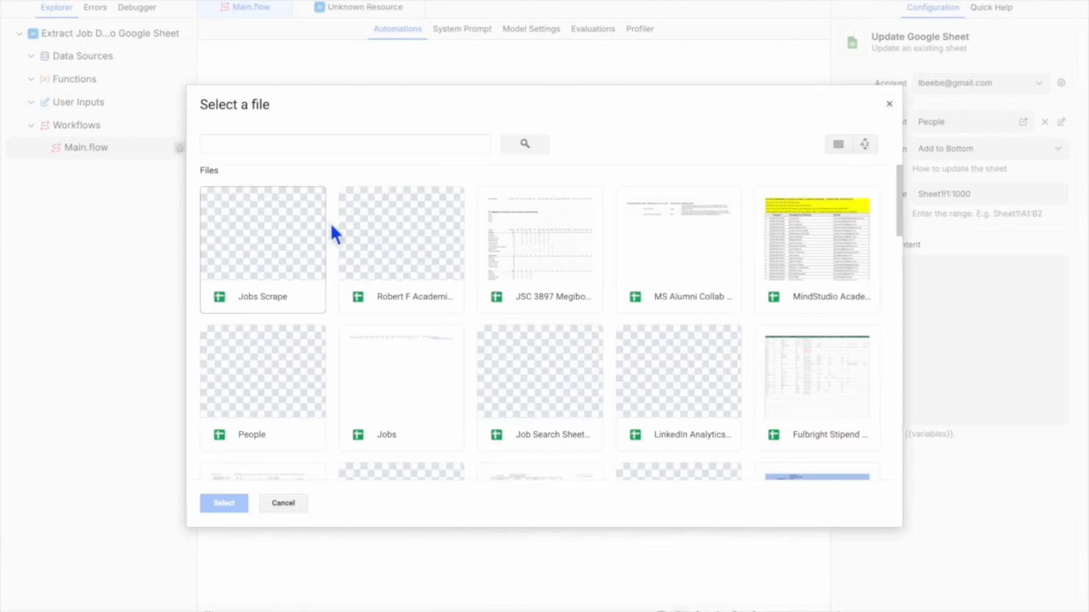
pyautogui.click(261, 275)
pyautogui.click(238, 503)
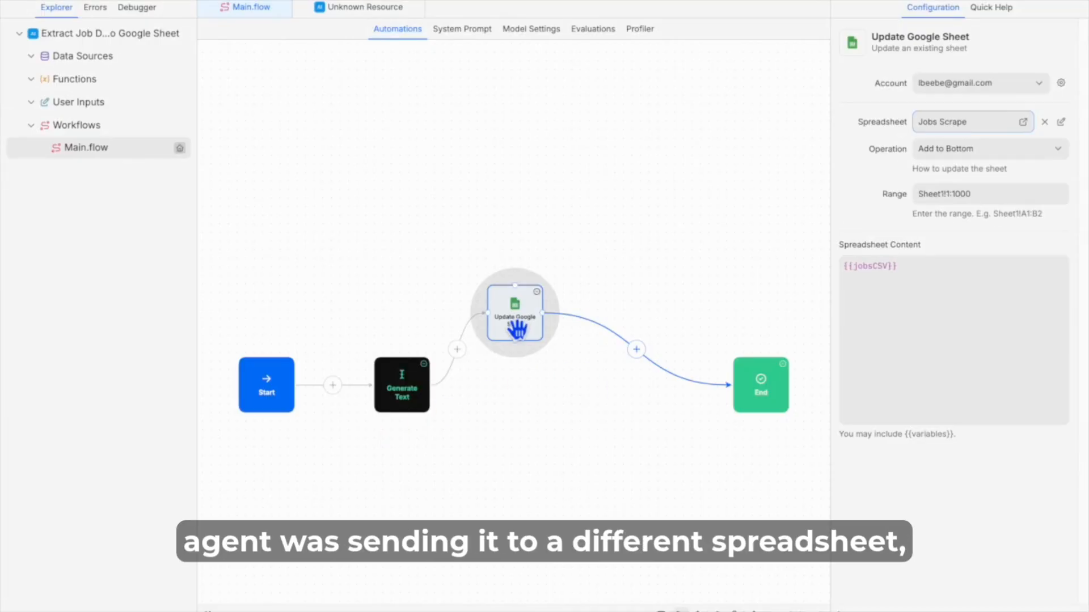
# Line up the Update Google Sheet and End blocks in one row with the Start and Generate Text blocks
pyautogui.moveTo(518, 329); pyautogui.dragTo(517, 391)
pyautogui.moveTo(765, 396); pyautogui.dragTo(634, 406)
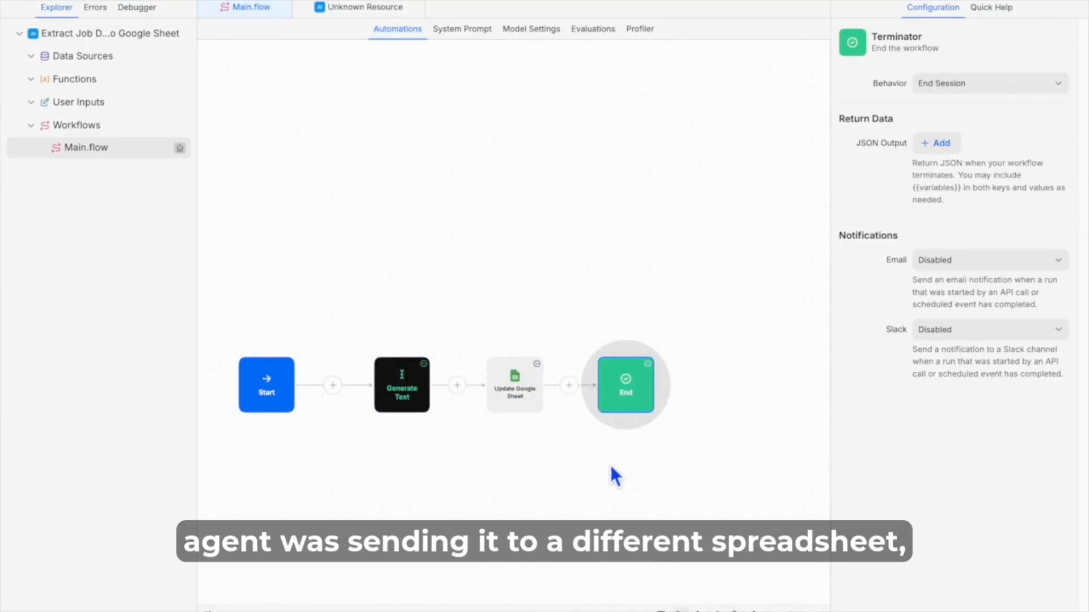
pyautogui.click(513, 404)
pyautogui.click(628, 387)
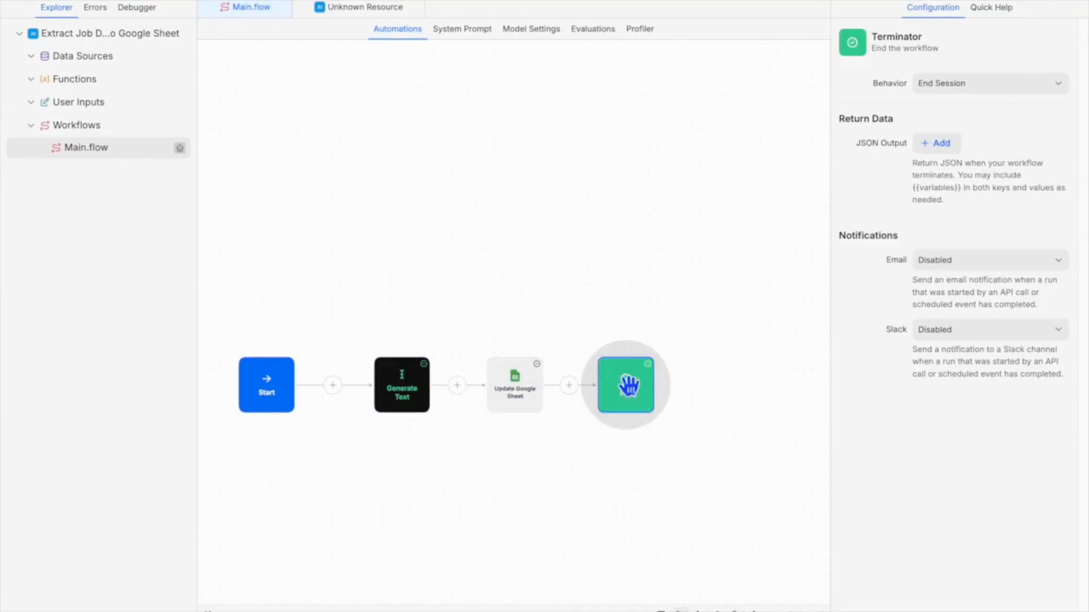
# Rename the output variable of the Generate Text block to jobsCSV
pyautogui.click(418, 400)
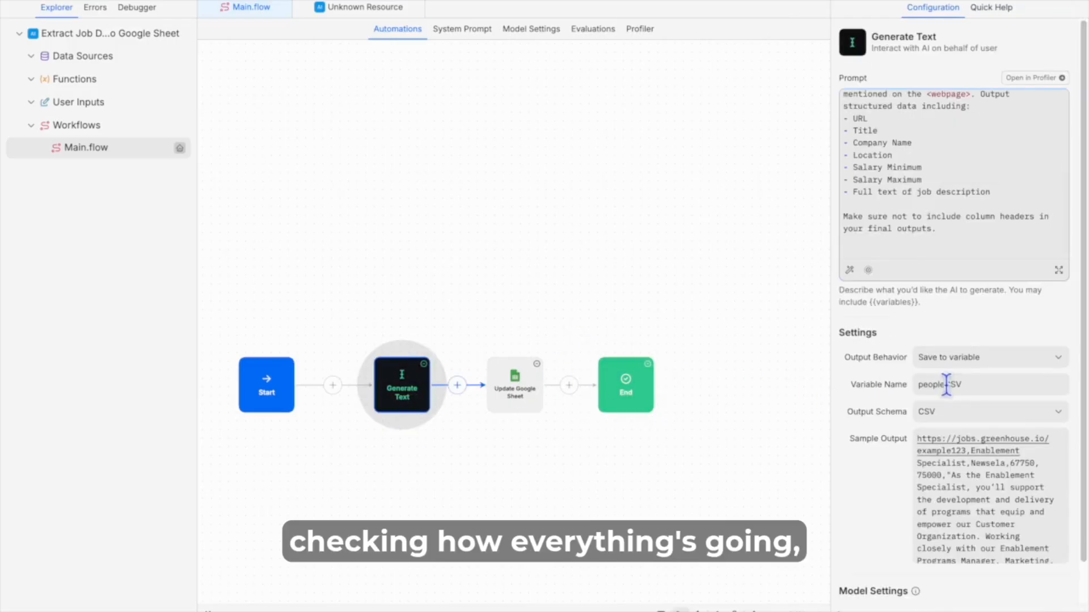
pyautogui.moveTo(945, 386); pyautogui.dragTo(908, 386)
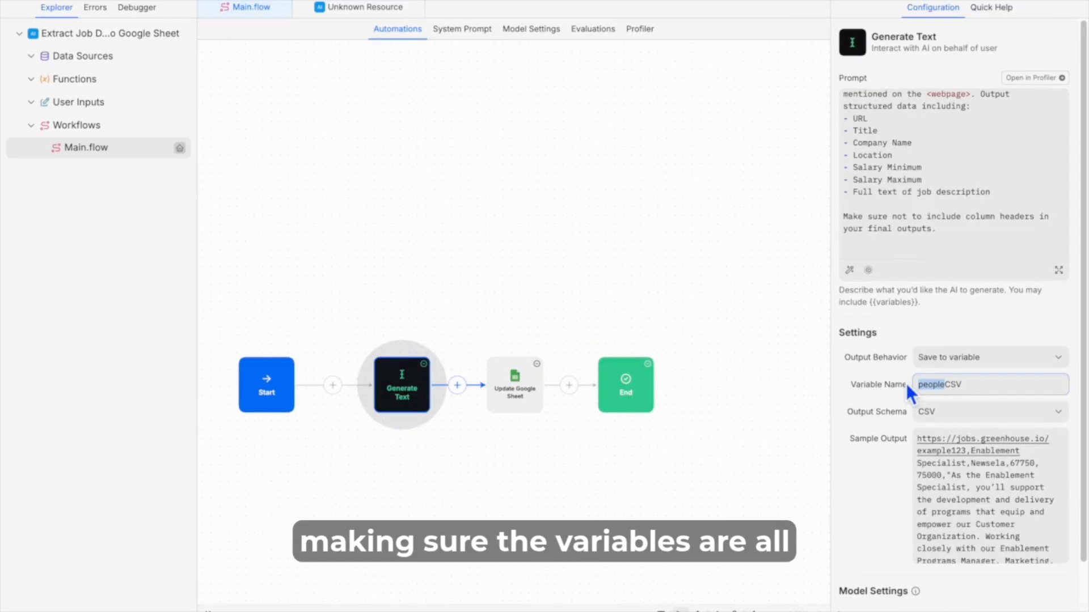
pyautogui.write('jobsCSV')
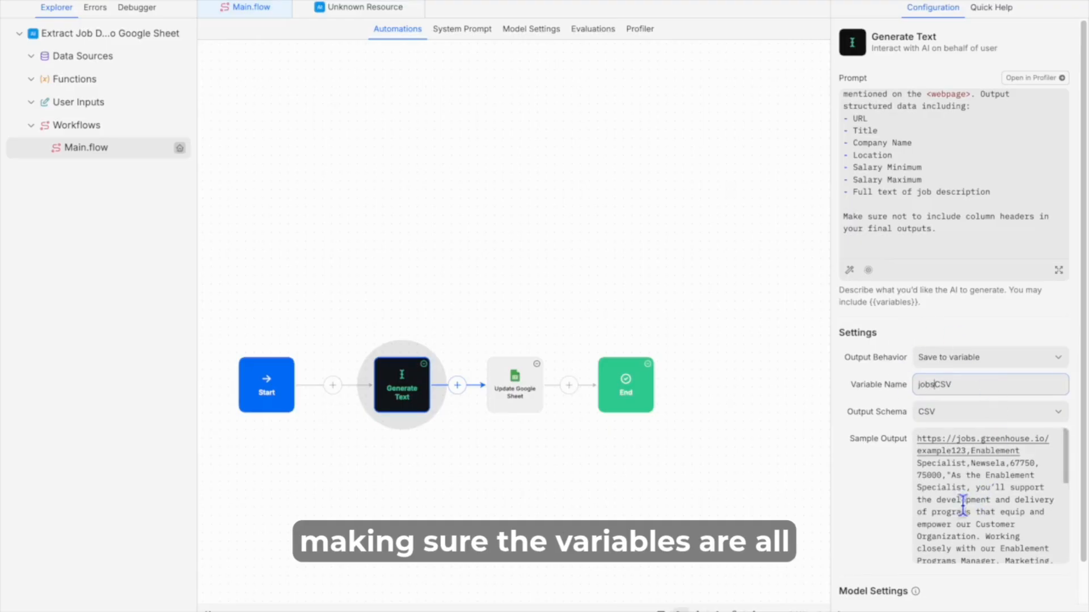
pyautogui.click(637, 530)
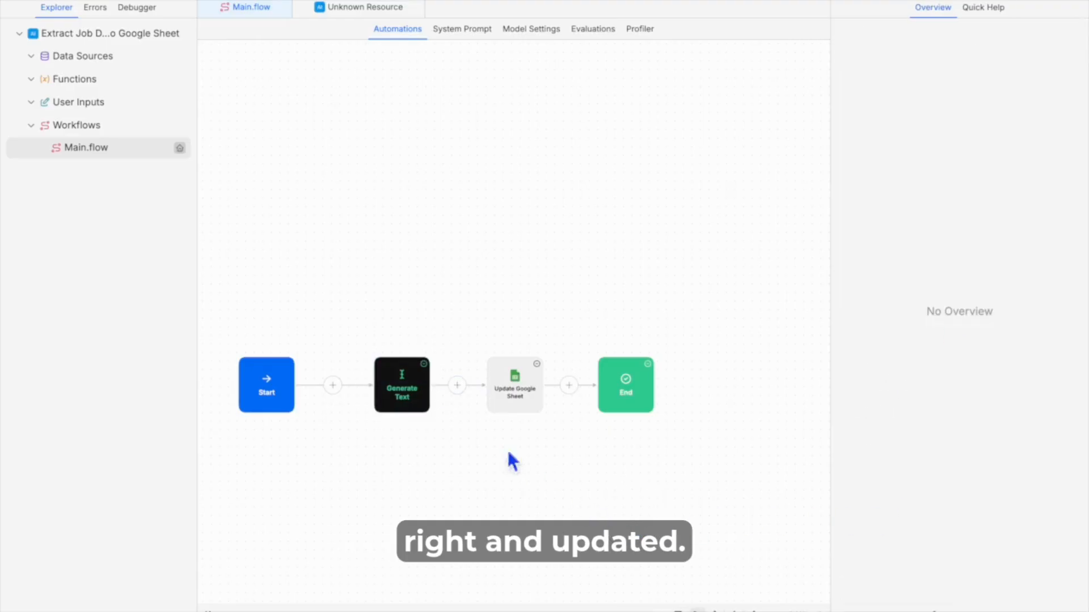
# Check the Update Google Sheet and End blocks and publish the agent
pyautogui.click(533, 397)
pyautogui.click(635, 390)
pyautogui.click(661, 499)
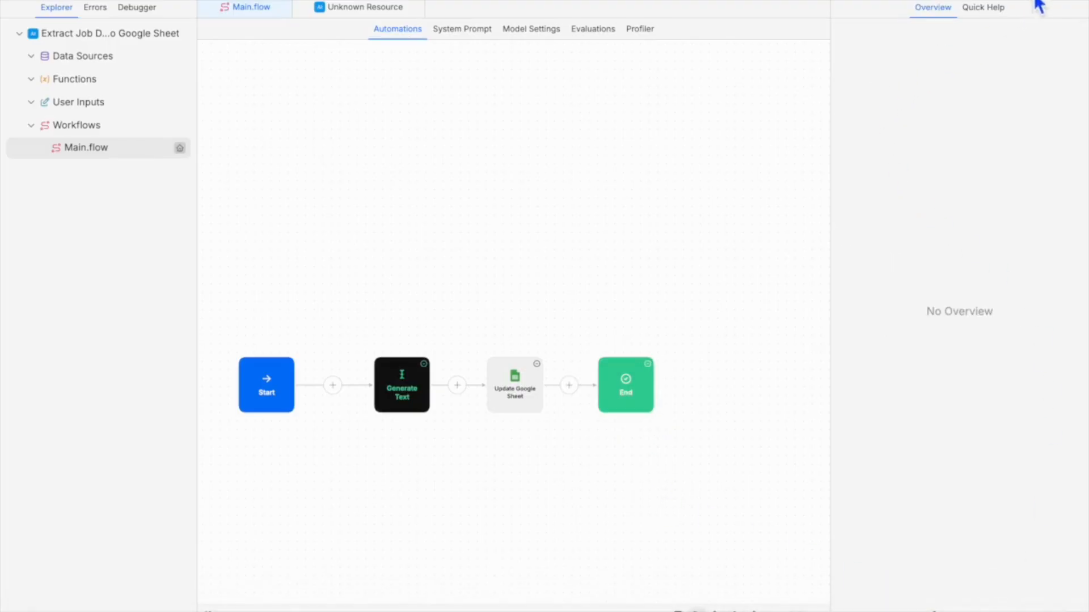
pyautogui.click(1063, 1)
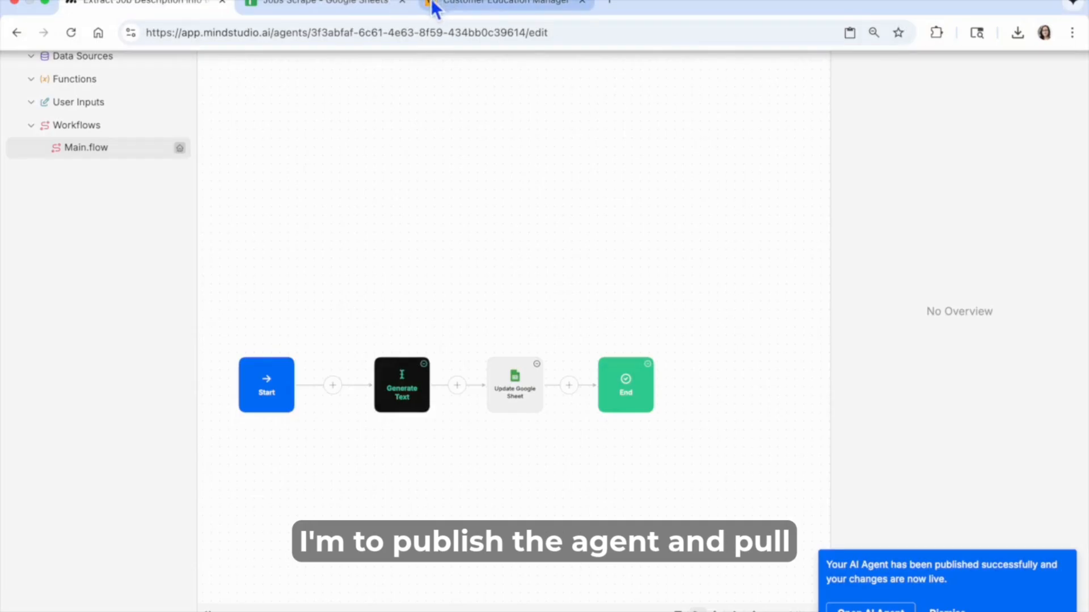
# Switch to the Jobs Scrape spreadsheet in Google Sheets and review its column headers and the rows below them
pyautogui.click(369, 6)
pyautogui.click(221, 219)
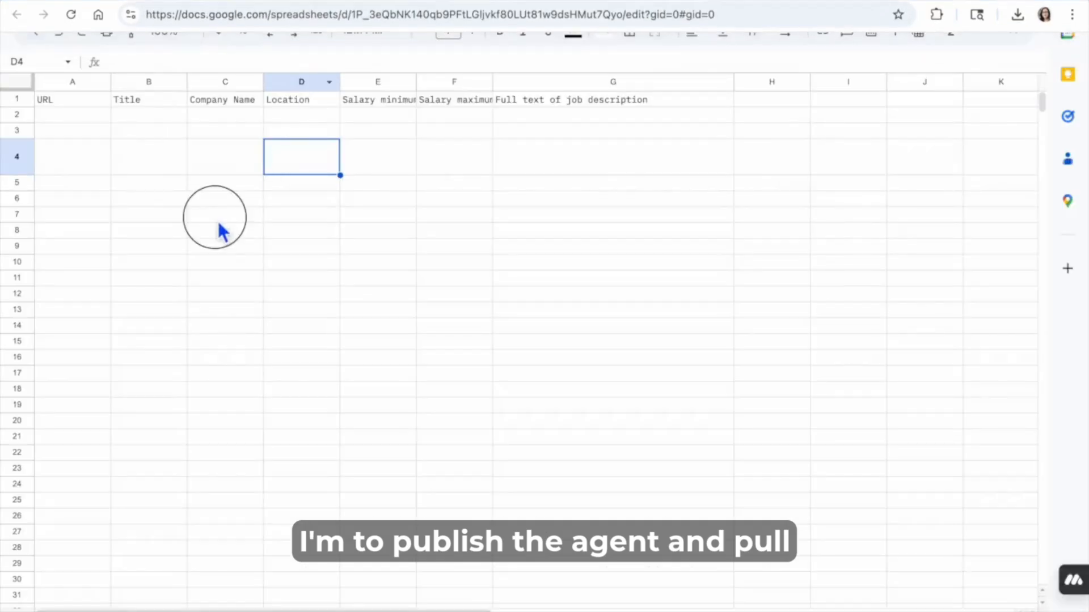
pyautogui.click(18, 114)
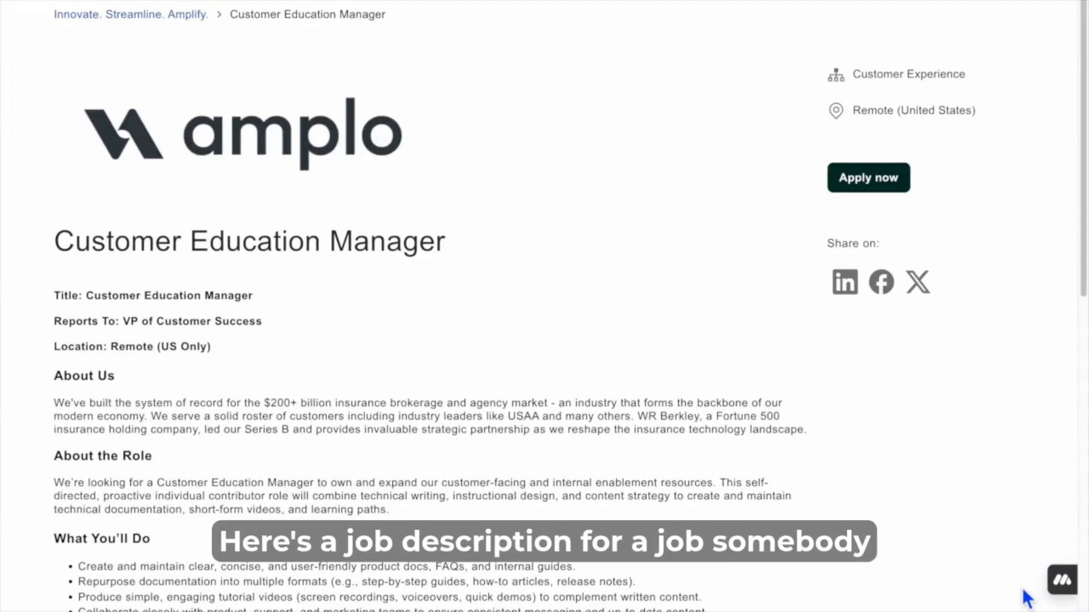
# Look through the Customer Education Manager job page and run the job description extraction agent on it with the MindStudio Chrome extension
pyautogui.scroll(-15, 1027, 598)
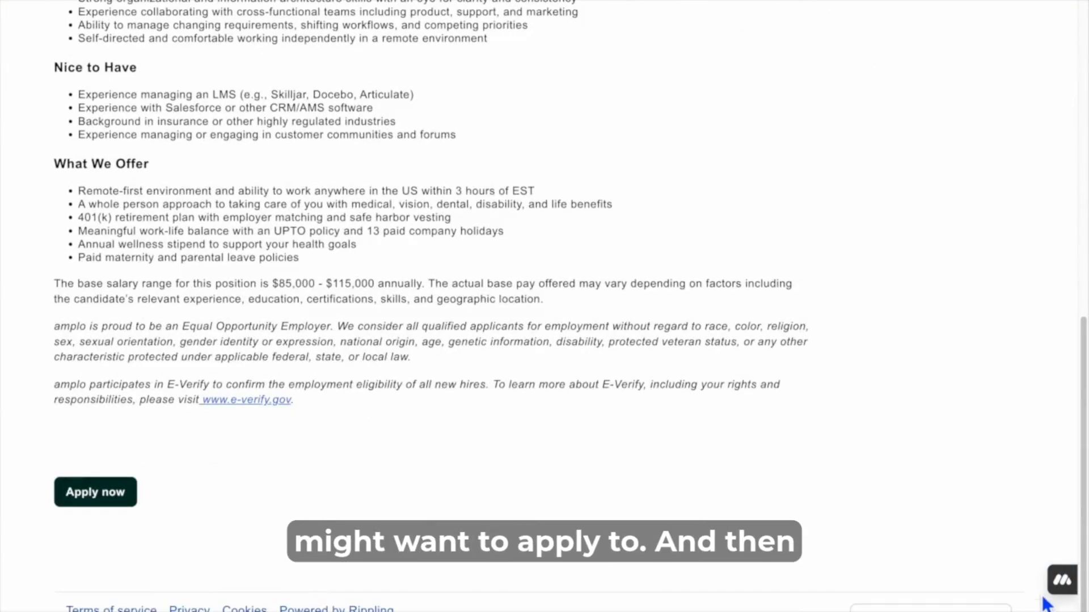
pyautogui.scroll(15, 1018, 551)
pyautogui.click(1066, 573)
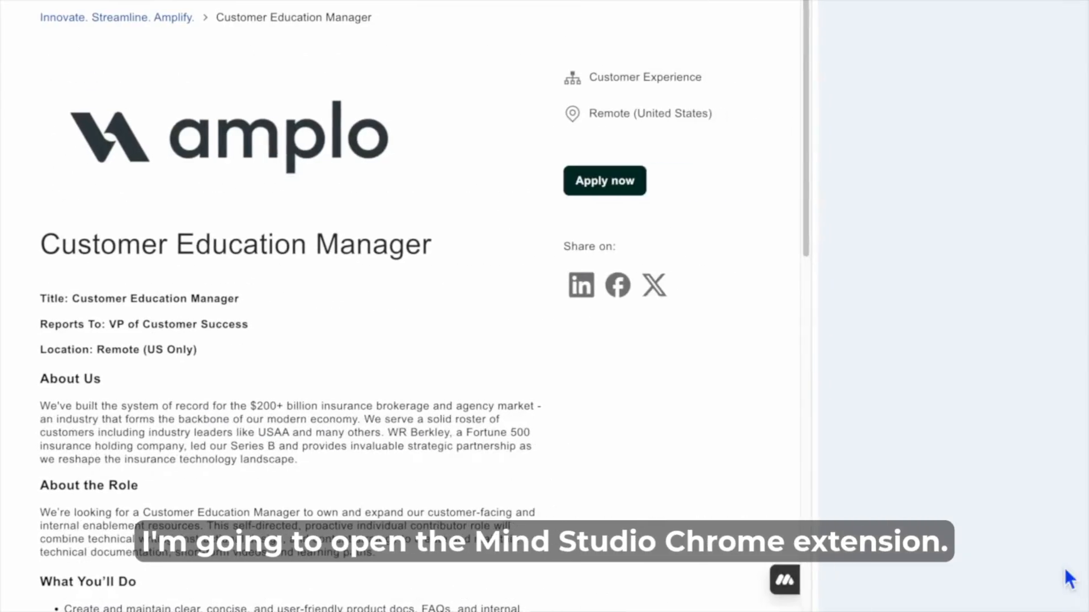
pyautogui.click(893, 146)
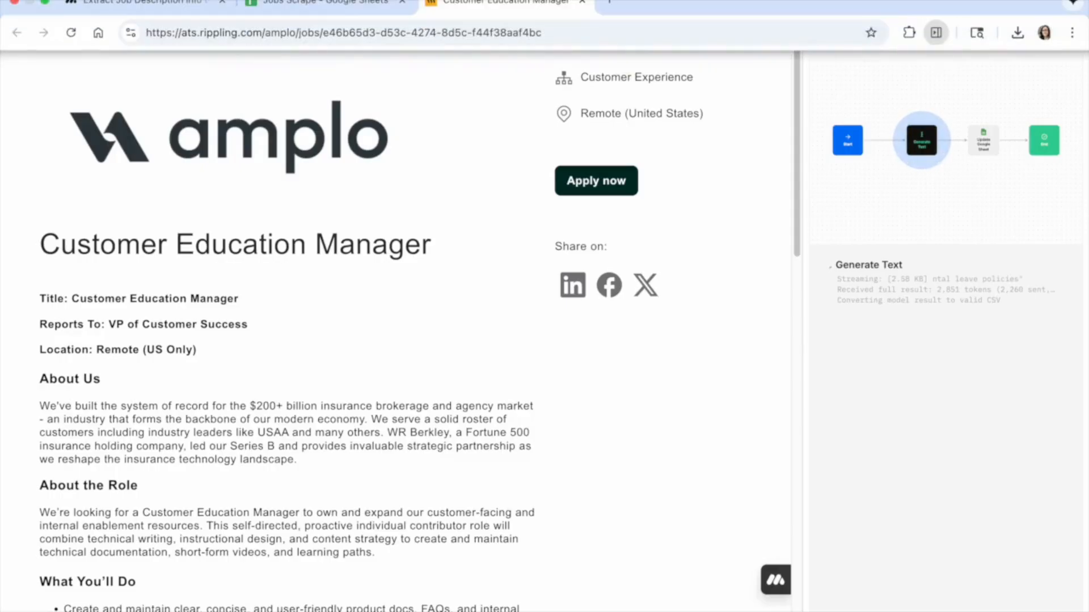
# Return to the Jobs Scrape spreadsheet in Google Sheets and check the rows for the extracted job data
pyautogui.click(329, 6)
pyautogui.click(845, 358)
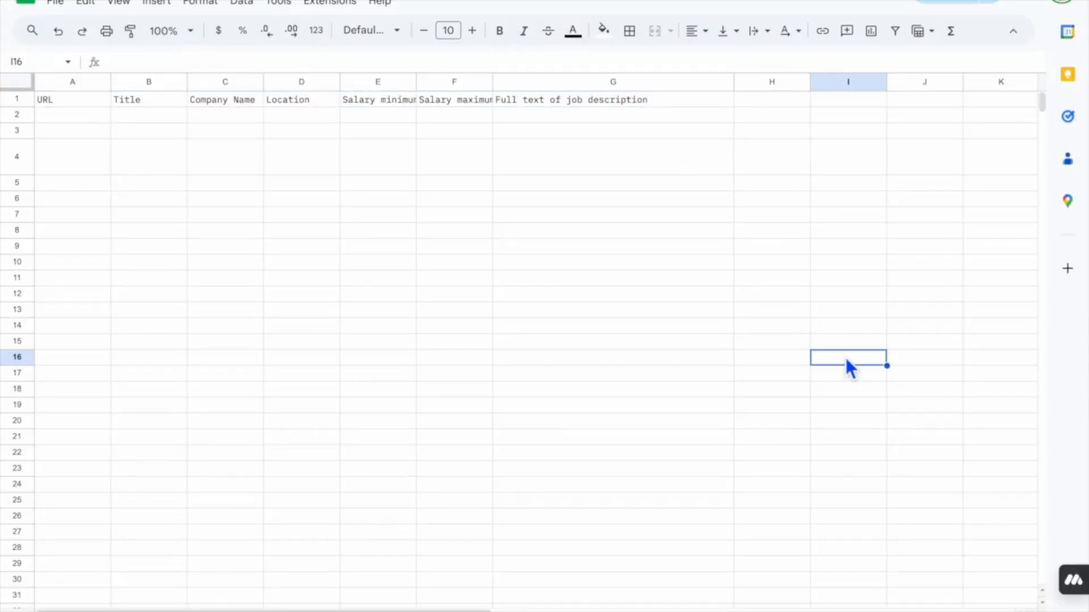
pyautogui.click(254, 360)
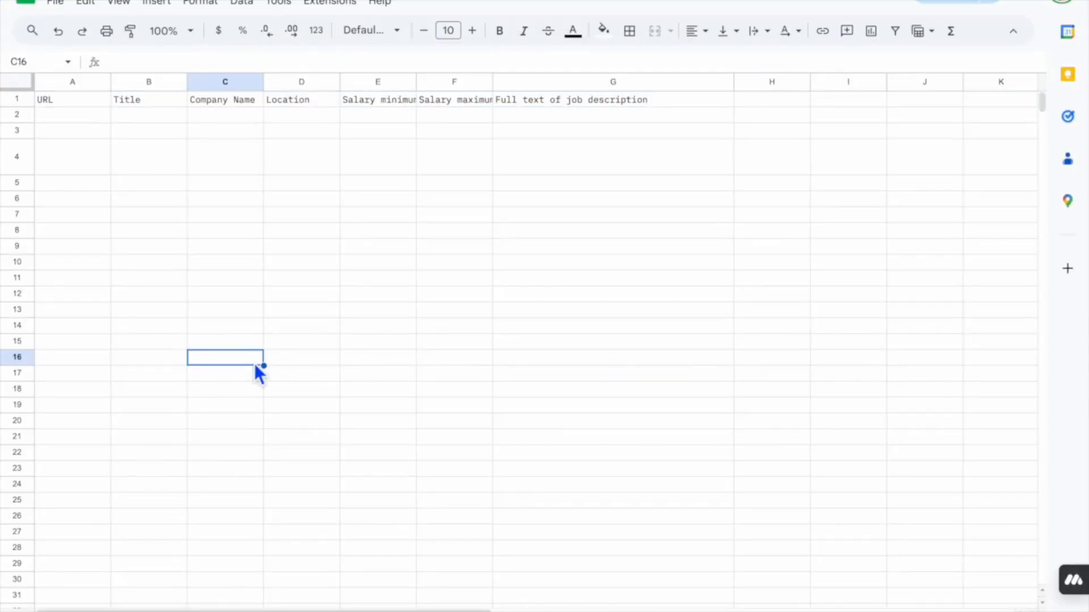